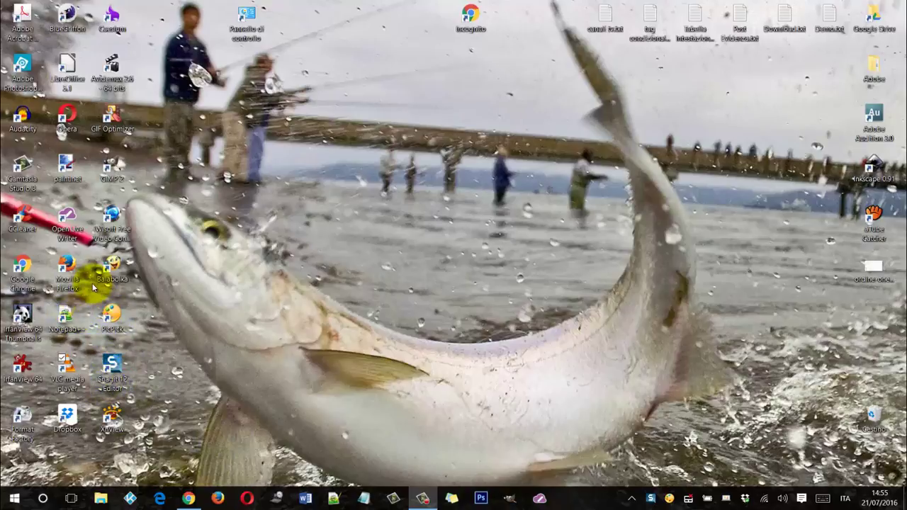
Step: Launch VLC media player and open the Apri media dialog for opening multiple files
double_click(71, 370)
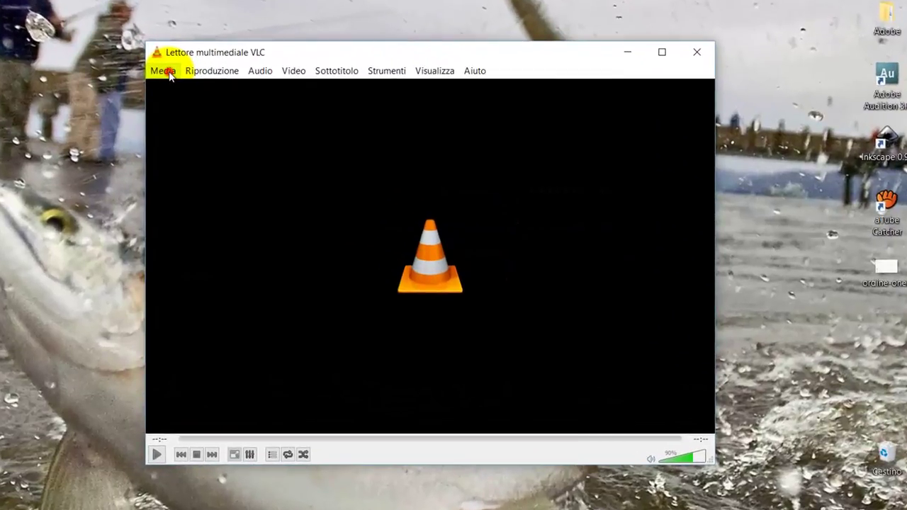
click(164, 70)
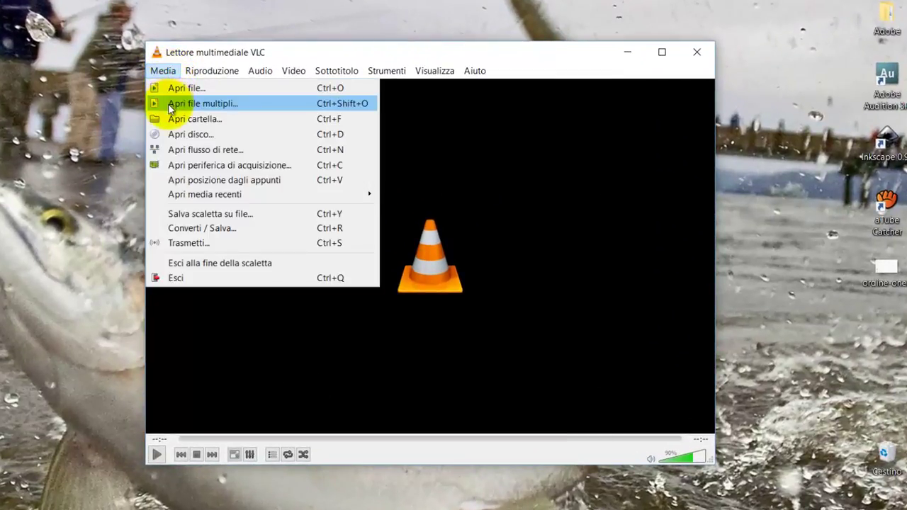
click(168, 103)
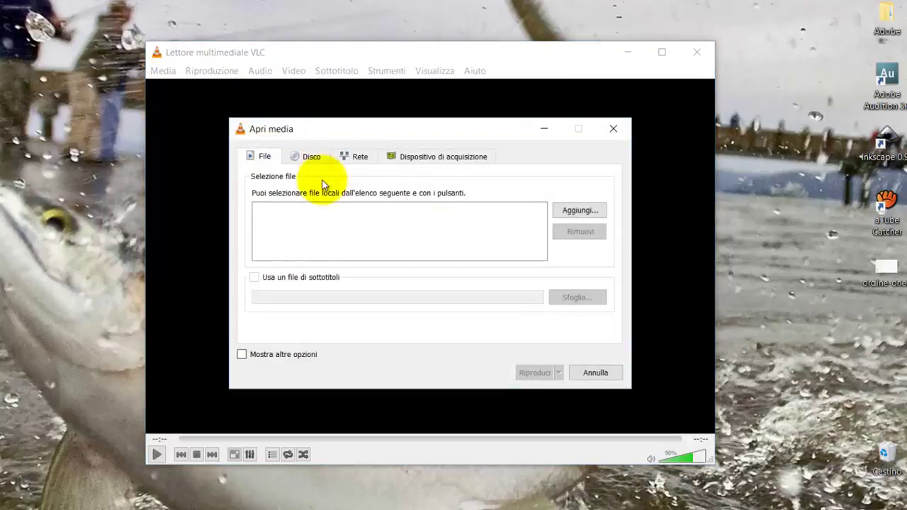
click(444, 135)
drag(443, 134, 465, 121)
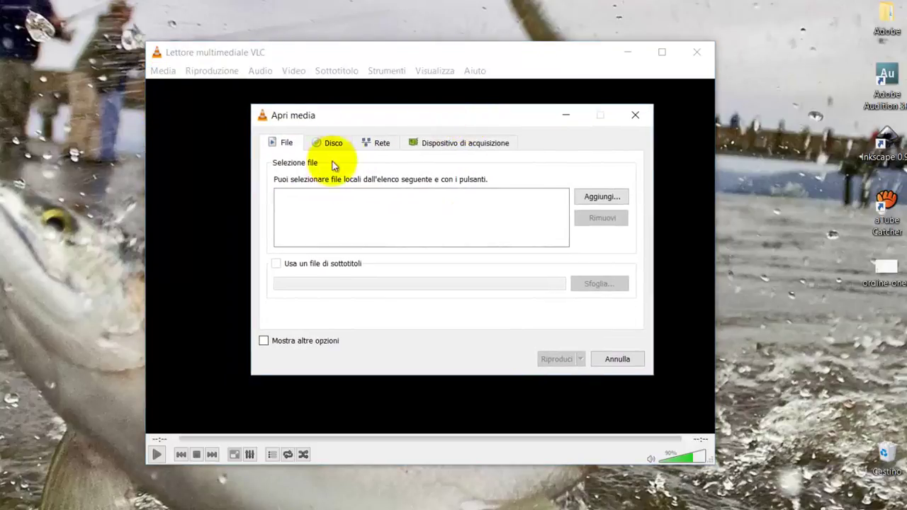
Step: Add all six MP3 tracks from the Playlist audio folder to the file selection and start playing them
click(595, 196)
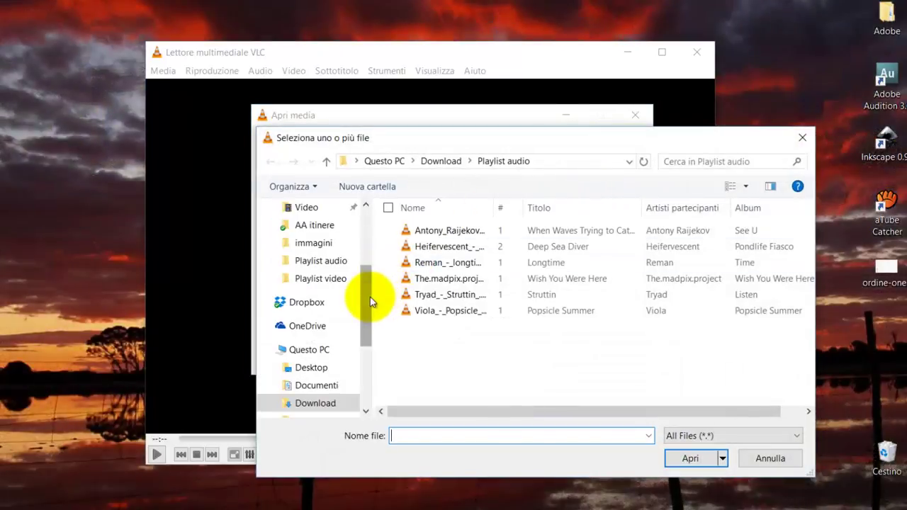
drag(370, 298, 367, 211)
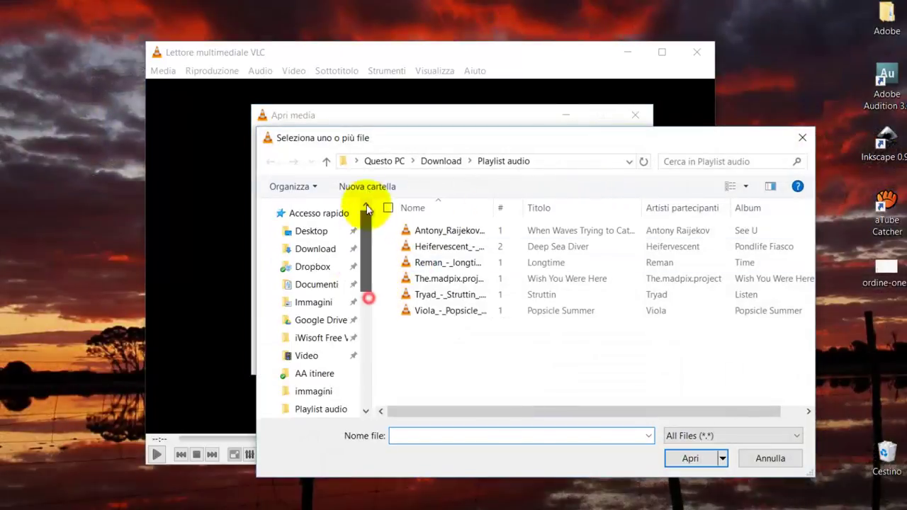
click(393, 230)
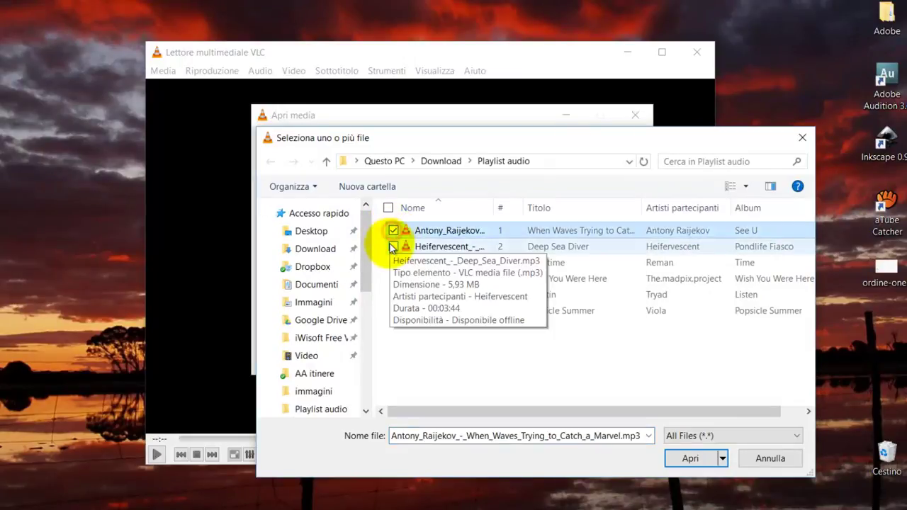
click(393, 246)
click(393, 263)
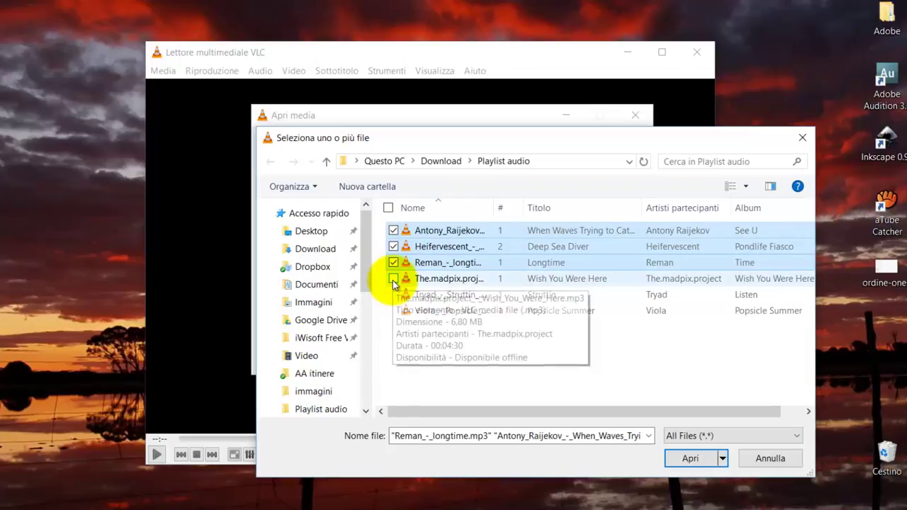
click(394, 279)
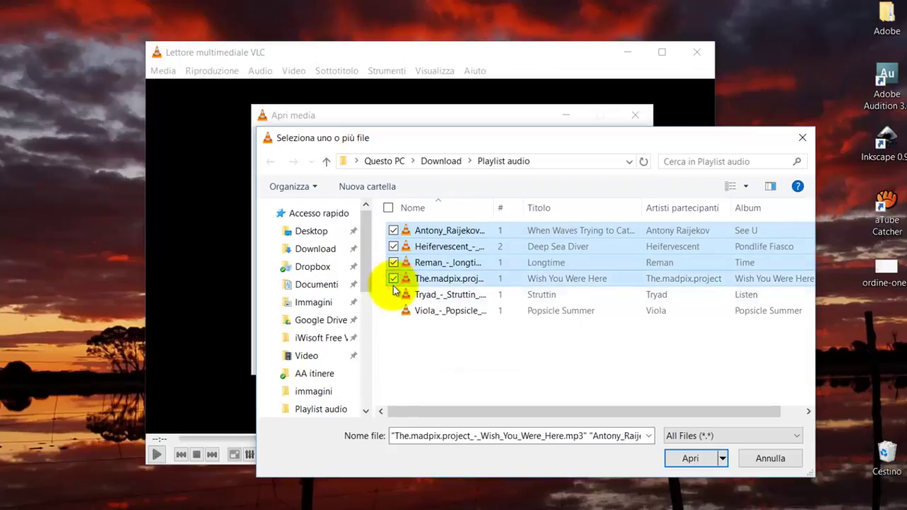
click(393, 294)
click(394, 311)
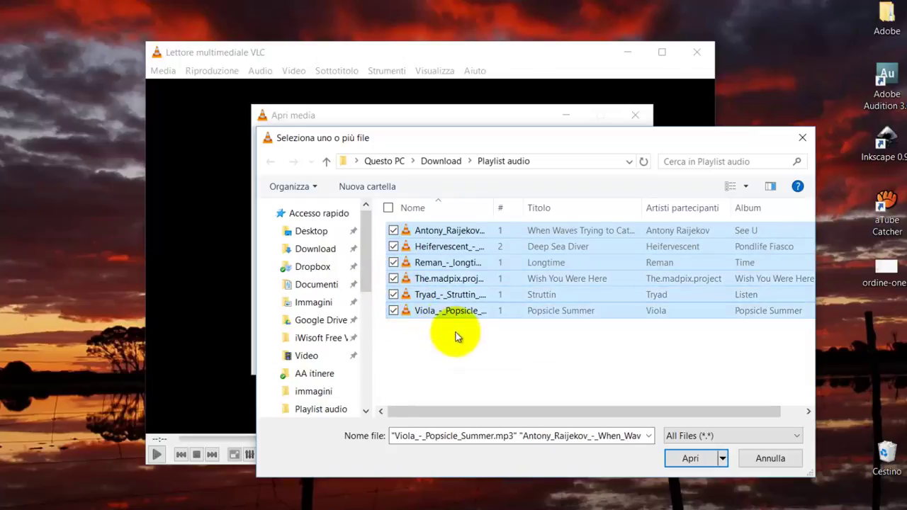
click(689, 458)
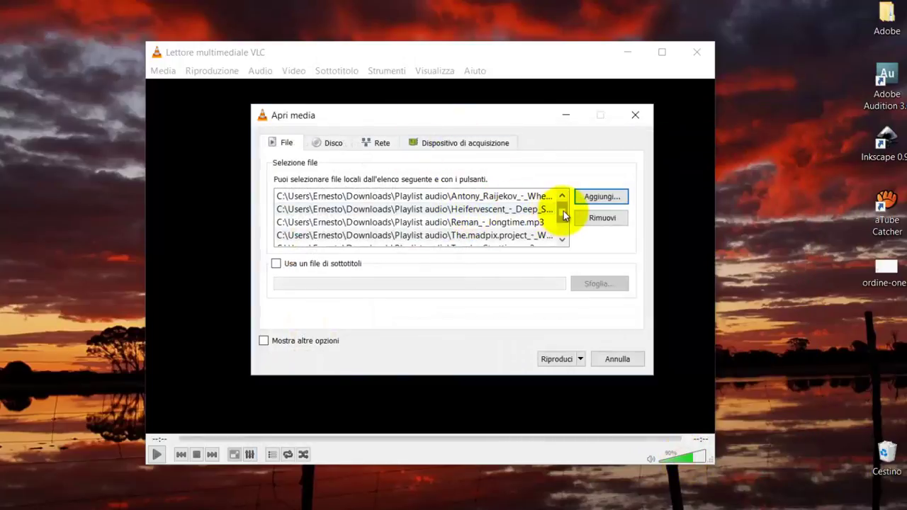
mouse_move(563, 212)
mouse_down()
mouse_move(563, 222)
mouse_move(560, 202)
mouse_move(560, 222)
mouse_up()
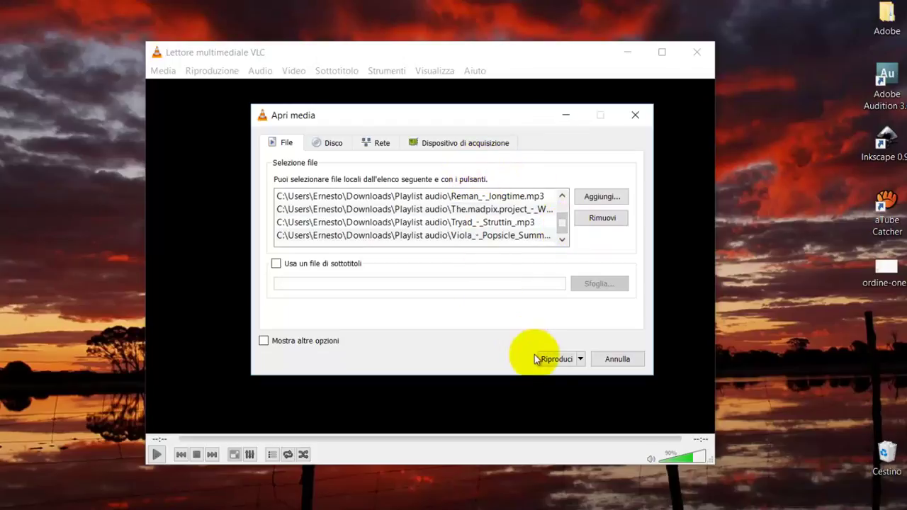
click(556, 360)
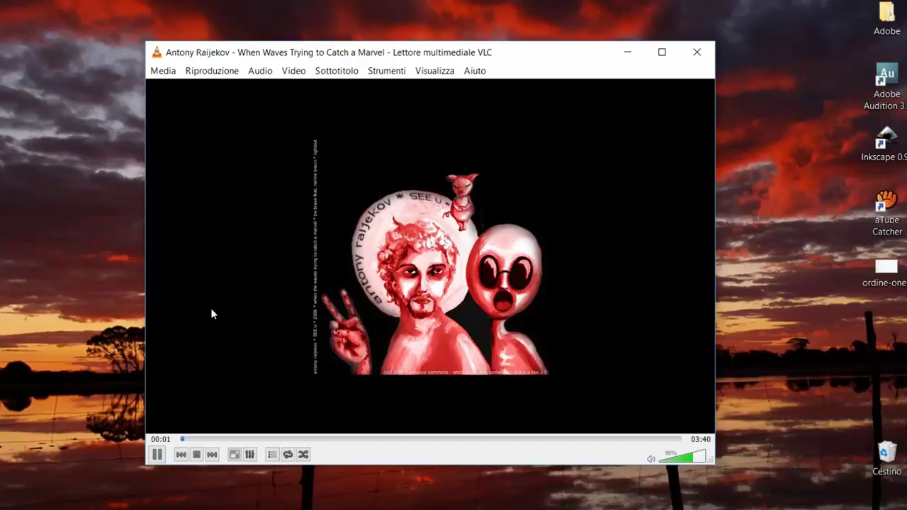
Step: Skip ahead two tracks to Reman - Longtime and pause playback
click(157, 454)
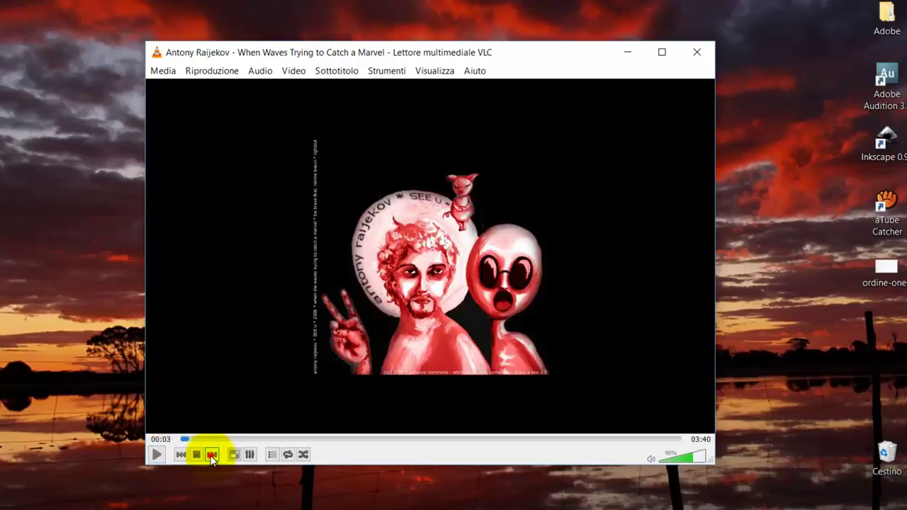
click(211, 454)
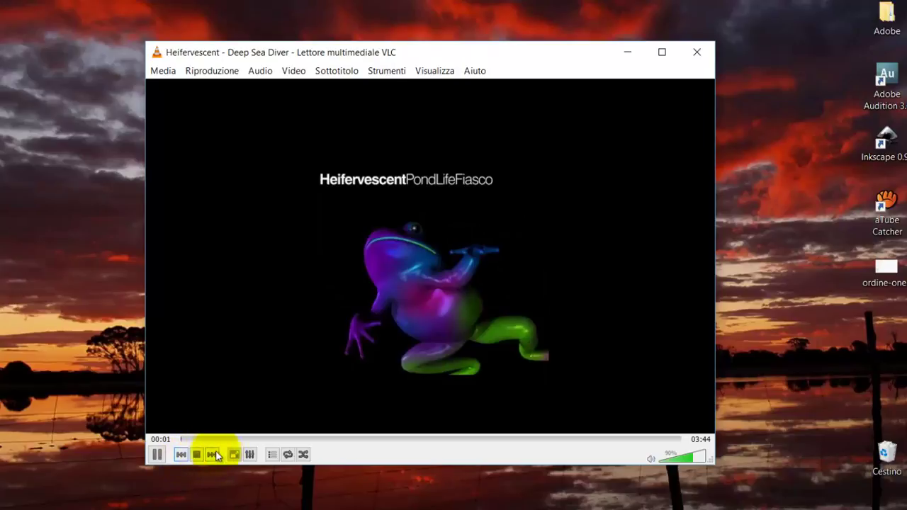
click(212, 455)
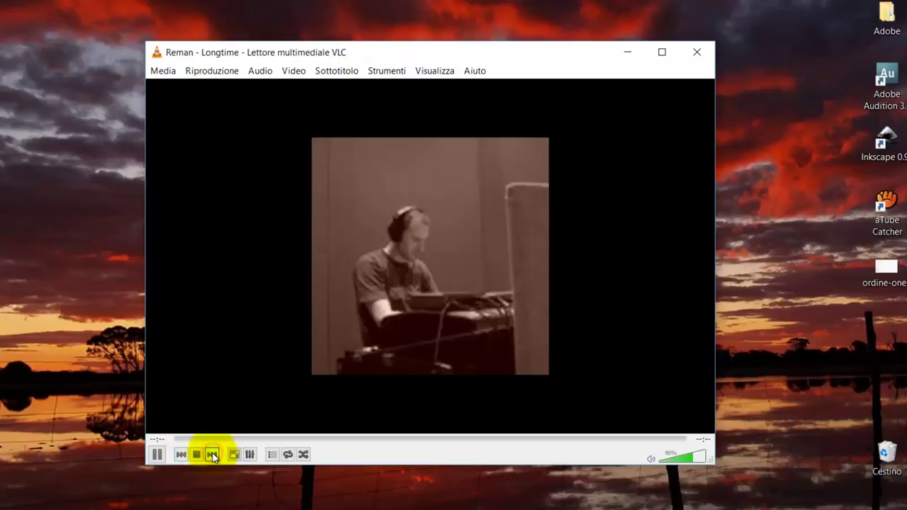
click(157, 454)
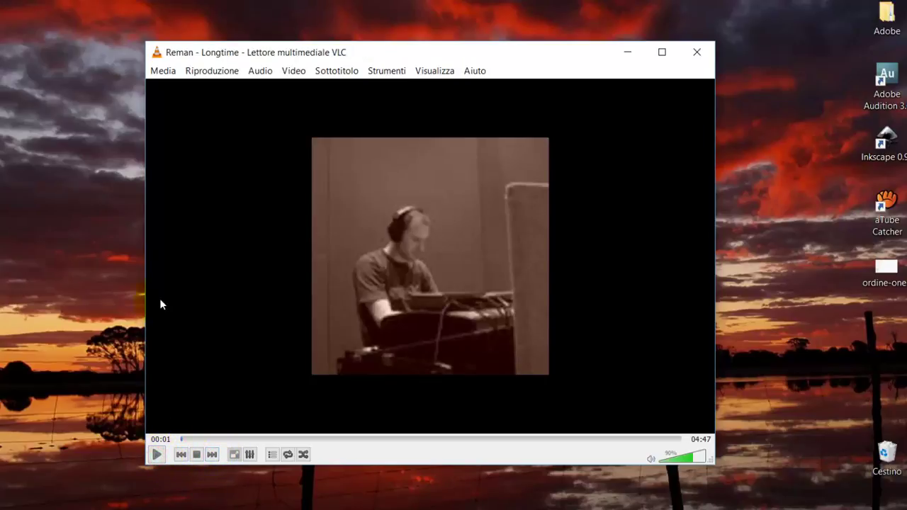
Step: Save the playlist to the Download folder as an M3U file named audio
click(165, 71)
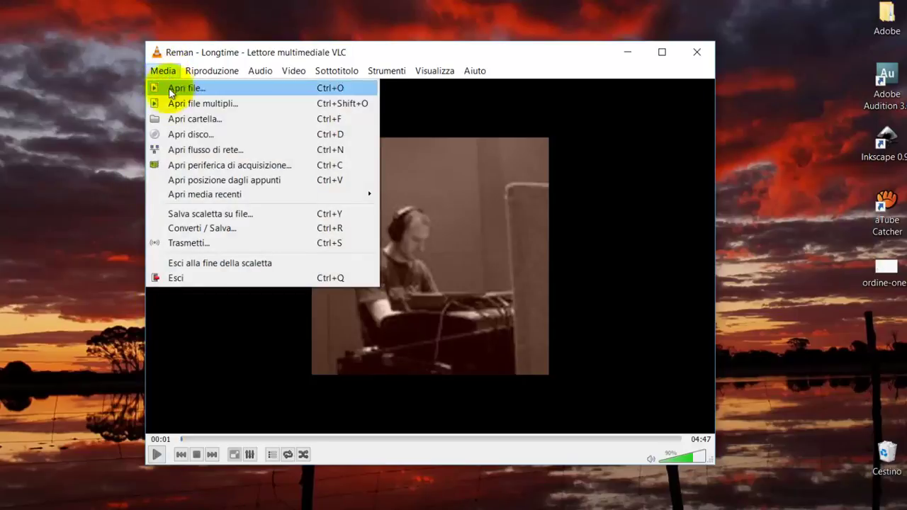
click(199, 214)
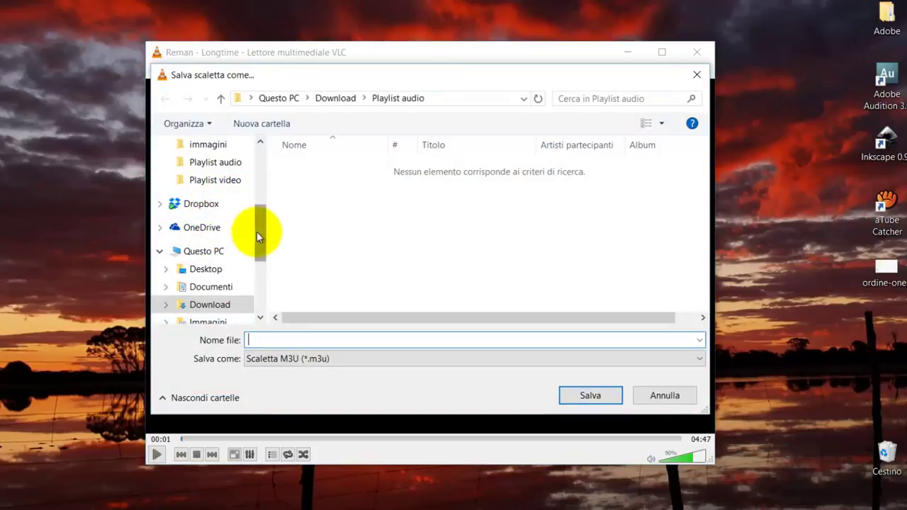
drag(260, 233, 259, 170)
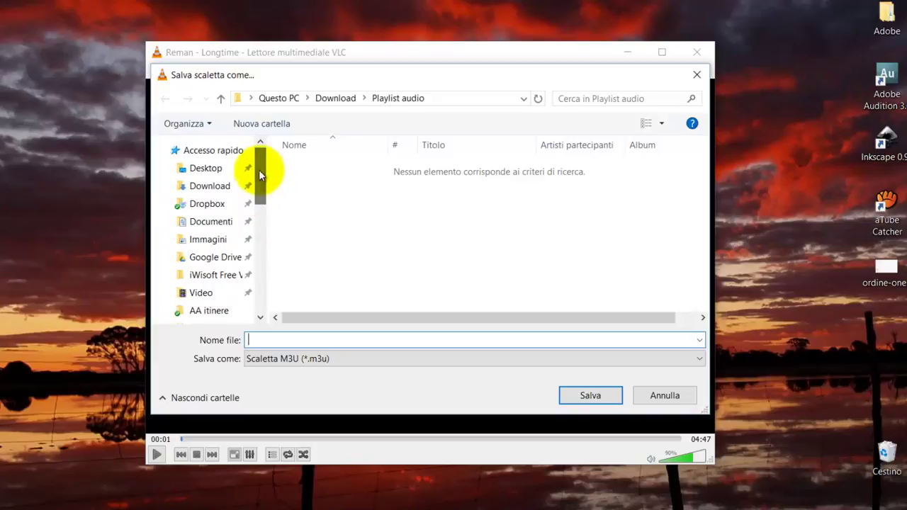
click(212, 185)
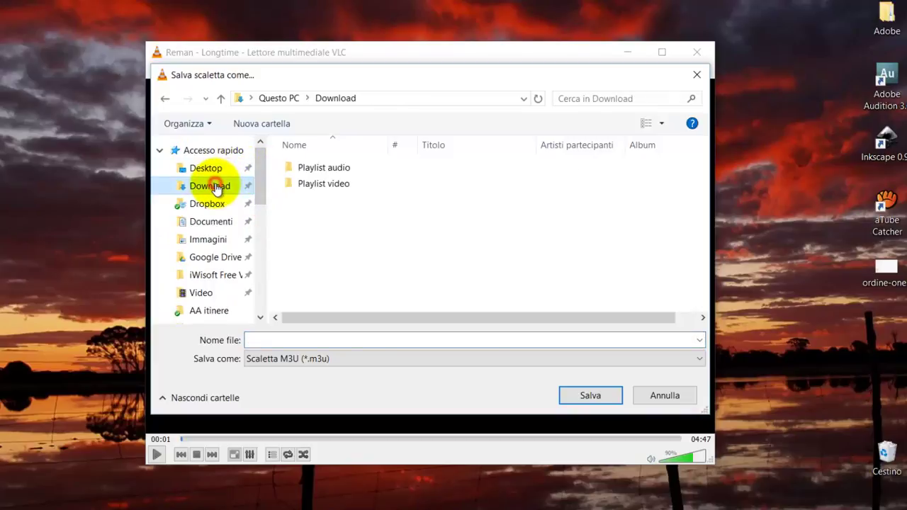
click(261, 339)
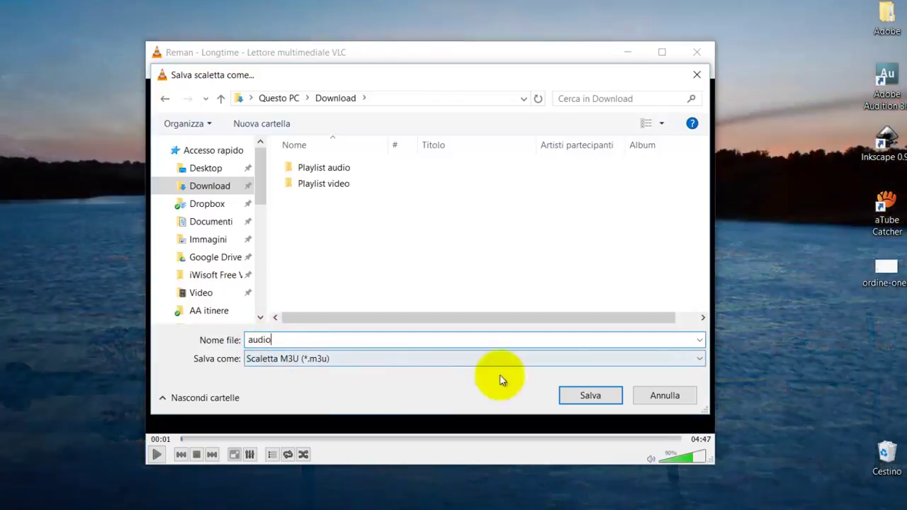
click(698, 360)
click(698, 360)
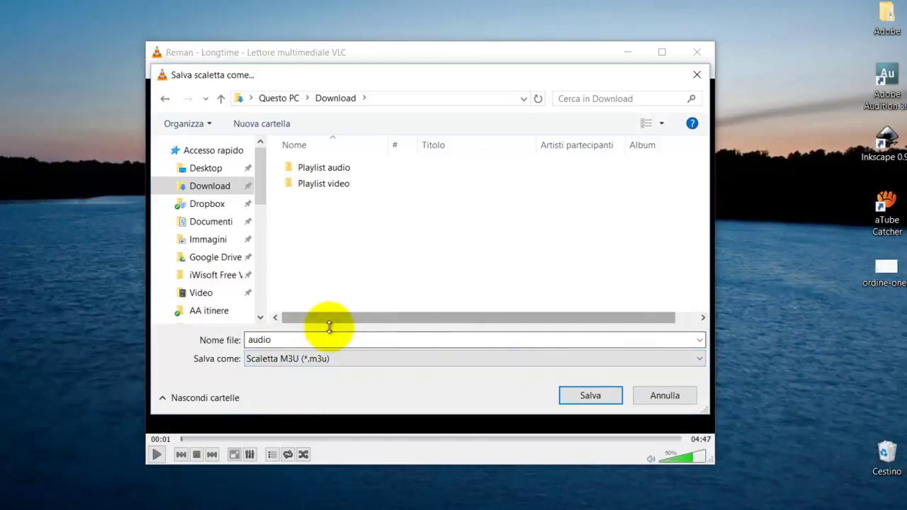
drag(249, 340, 277, 339)
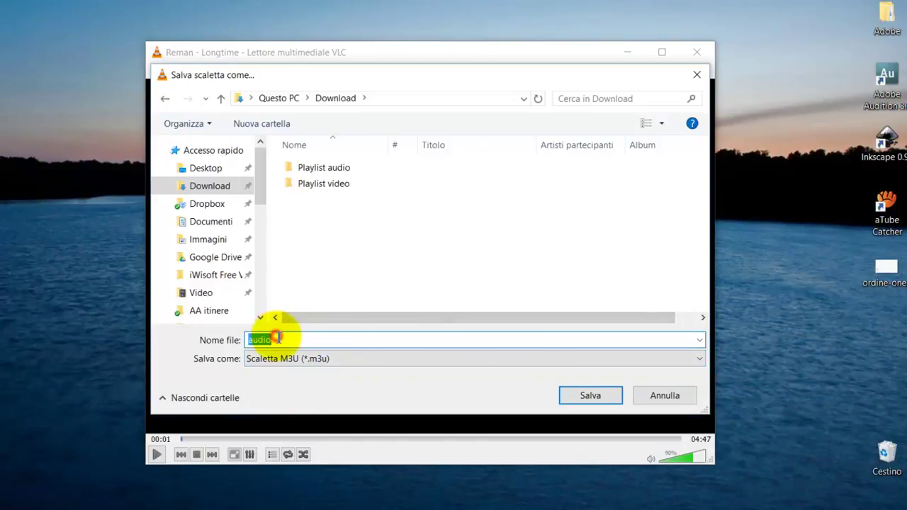
click(330, 339)
click(587, 401)
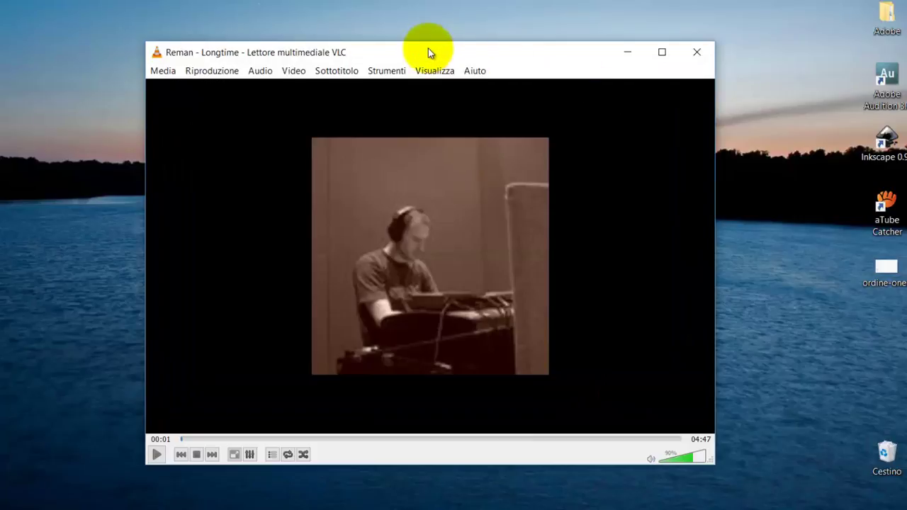
Step: Close VLC and select the saved audio.m3u playlist in the Download folder in File Explorer
click(698, 55)
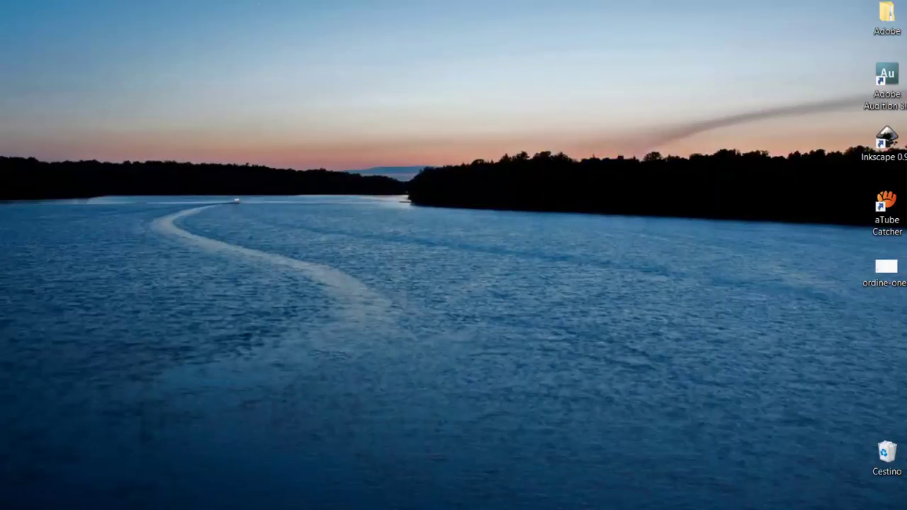
key(super+e)
click(112, 275)
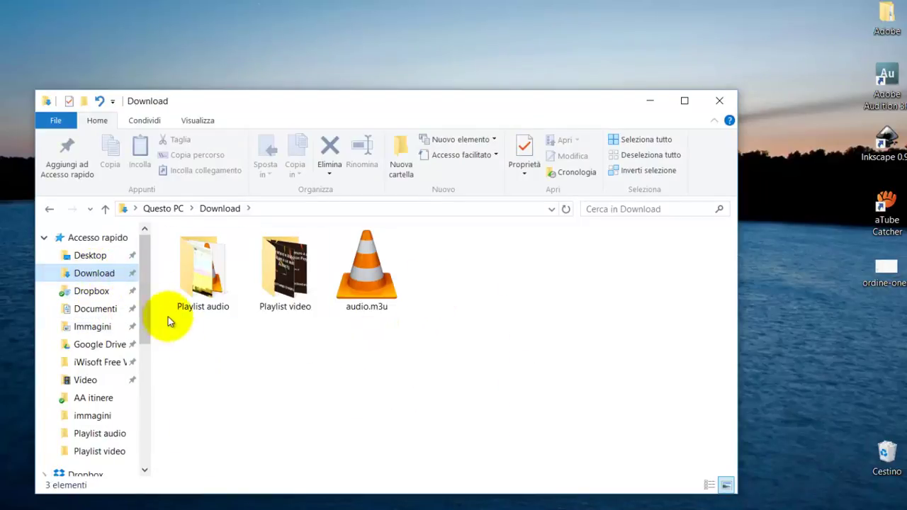
click(360, 301)
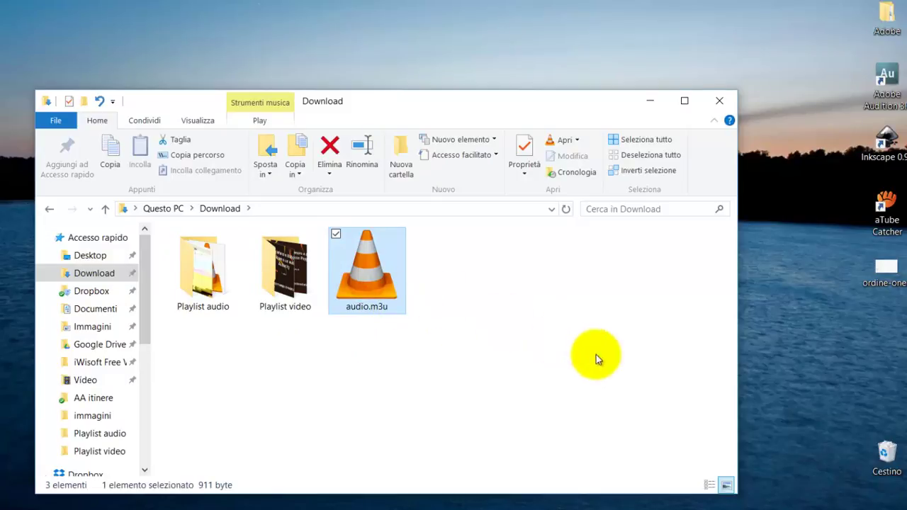
Step: Play the audio.m3u playlist in VLC and skip ahead two tracks to check it
double_click(365, 275)
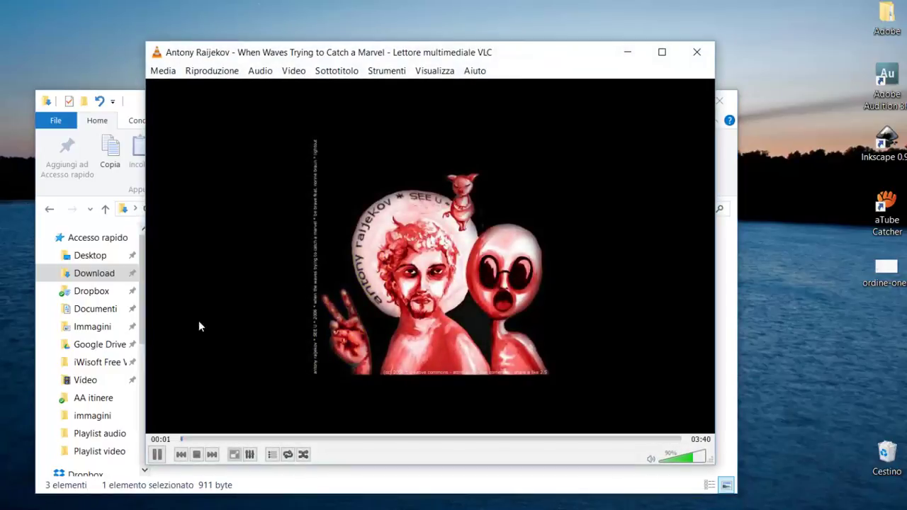
click(212, 456)
click(212, 456)
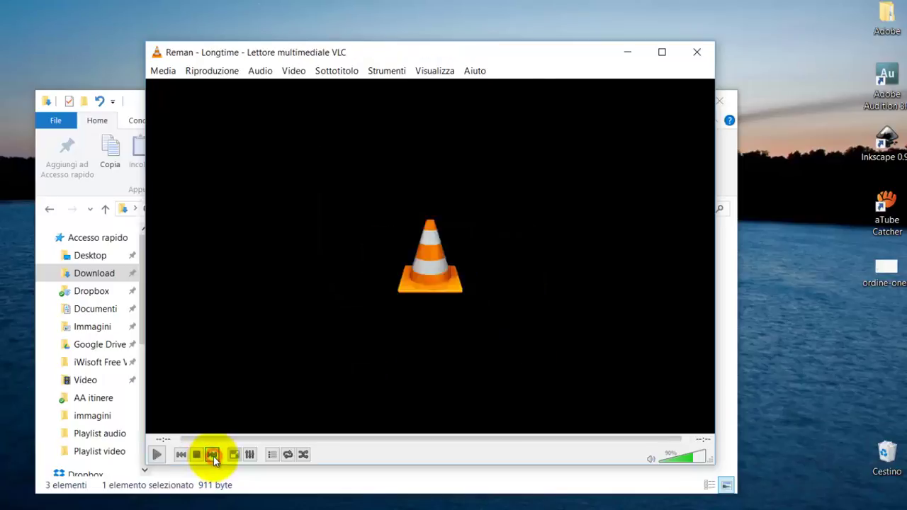
Step: Close the player and open the Playlist video folder to view its video files
click(696, 55)
click(443, 325)
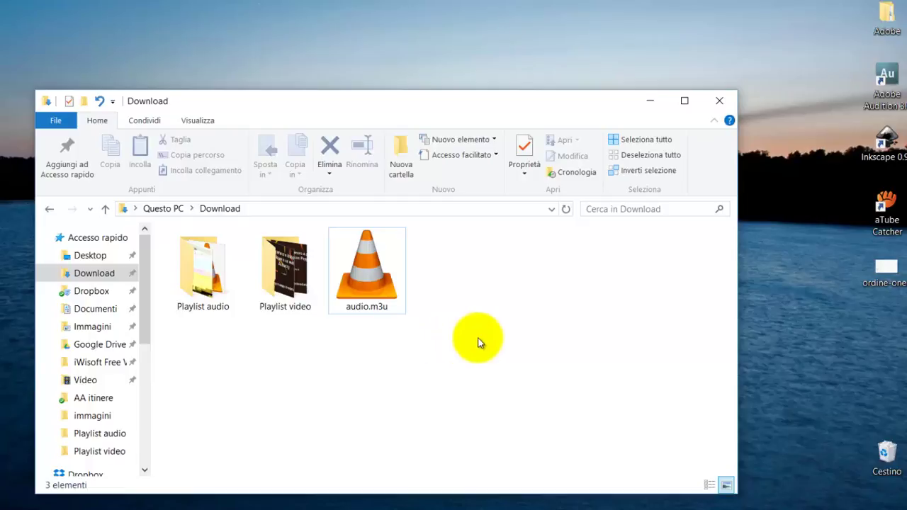
double_click(292, 273)
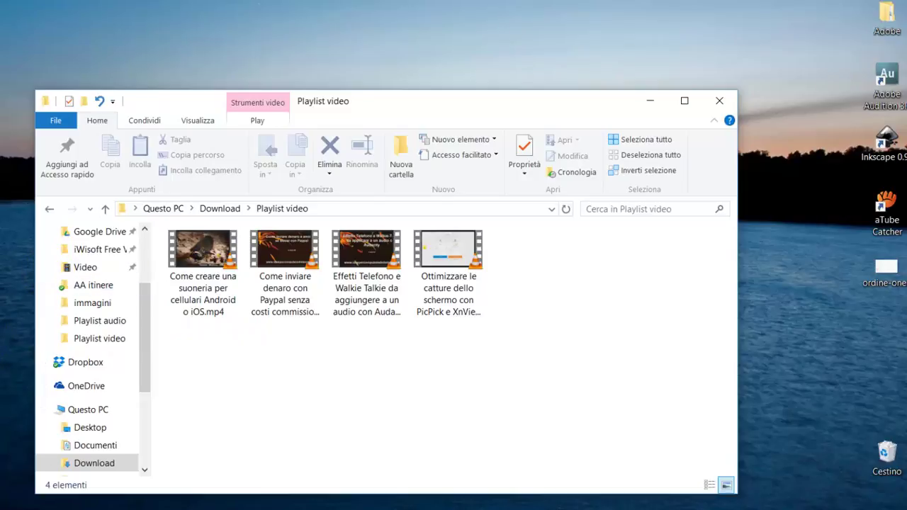
Step: Bring up VLC again and open the dialog for adding multiple files
click(1, 327)
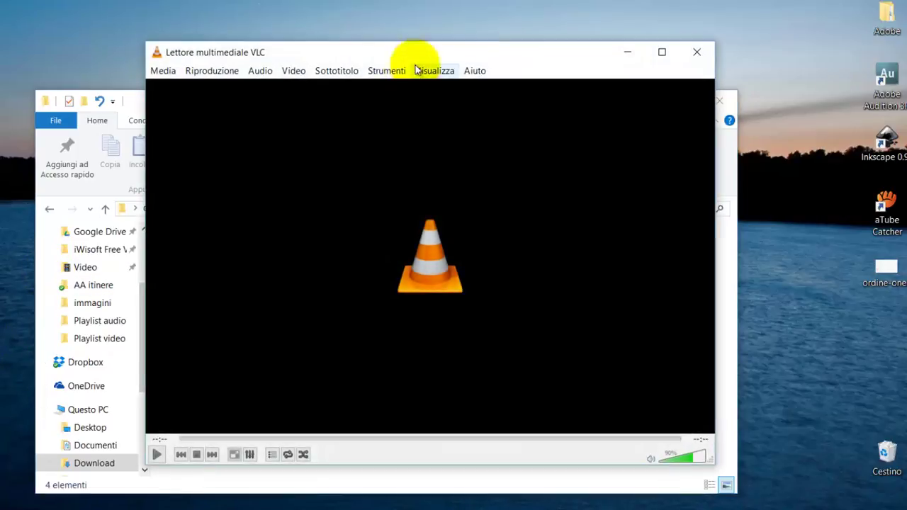
click(165, 72)
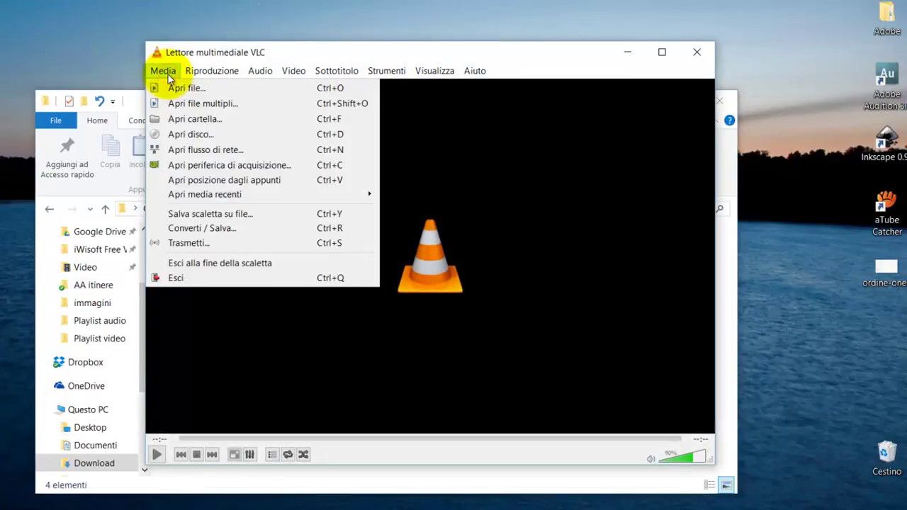
click(183, 106)
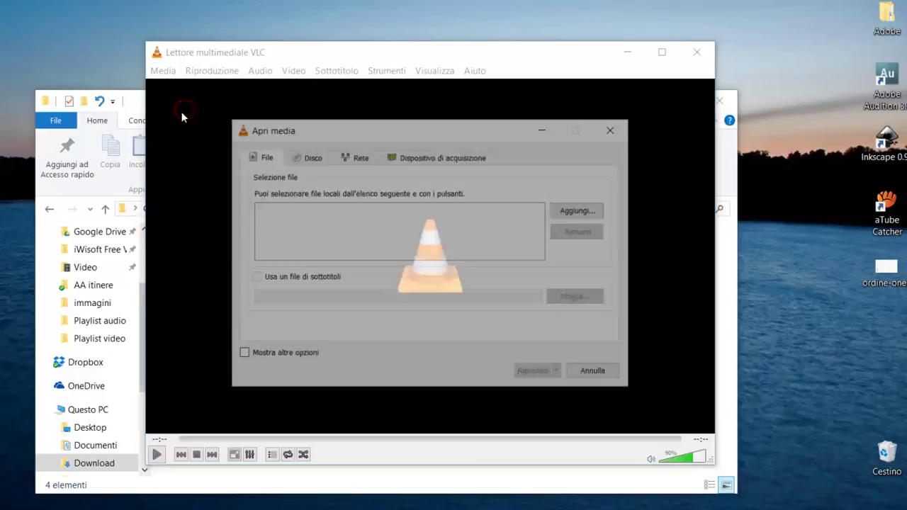
Step: Add all four videos from the Playlist video folder inside Download to the list of files to open
click(581, 211)
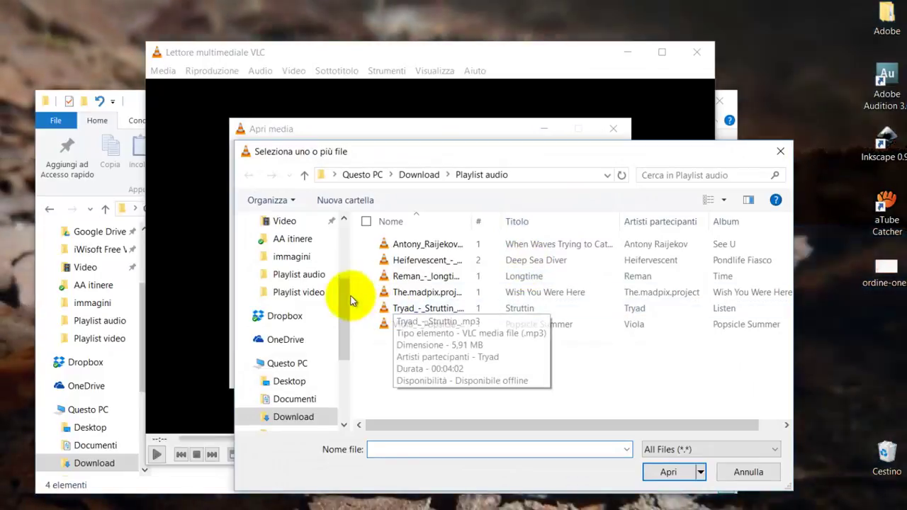
click(305, 176)
click(420, 260)
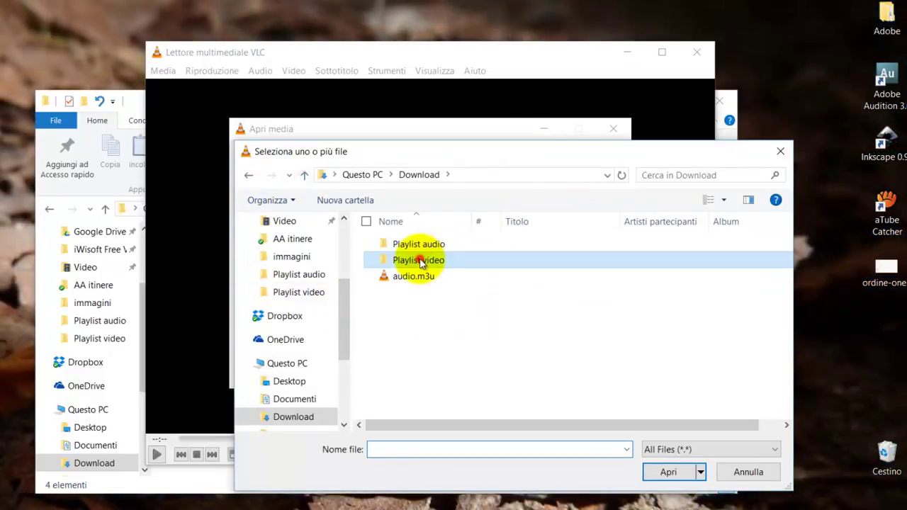
double_click(420, 261)
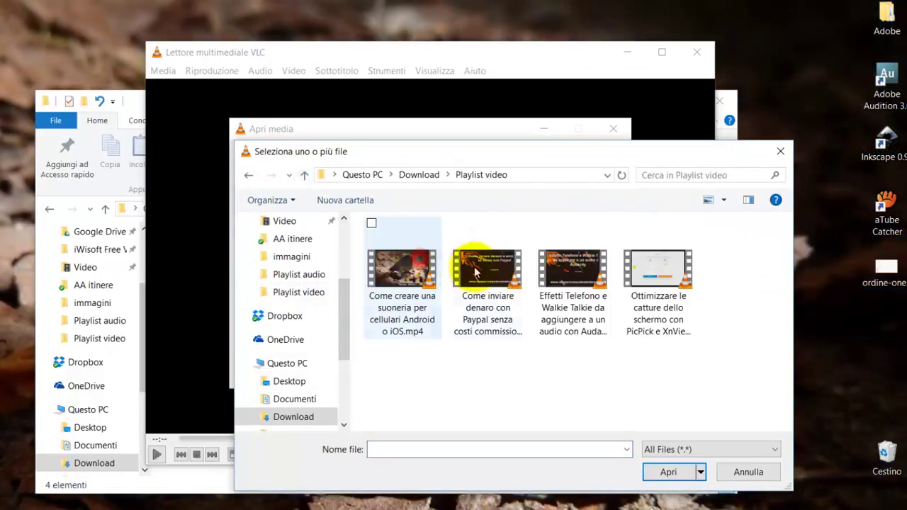
click(372, 224)
click(456, 224)
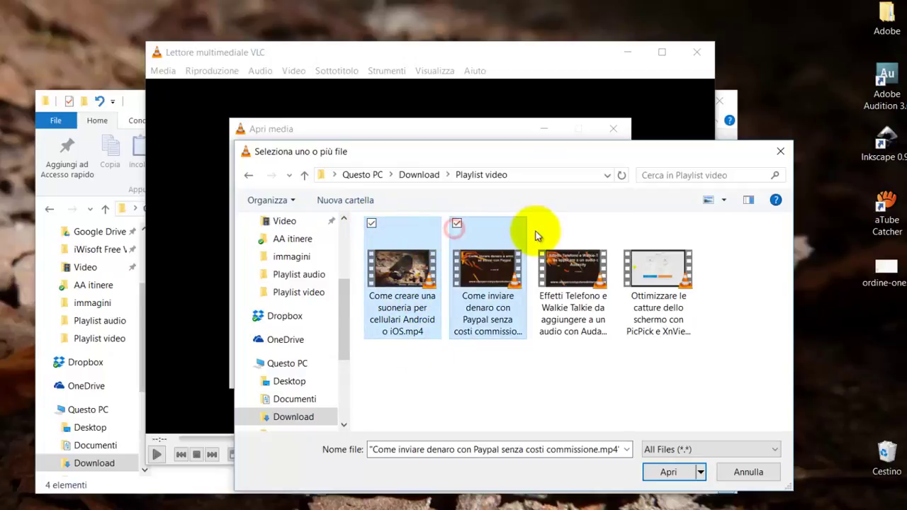
click(542, 223)
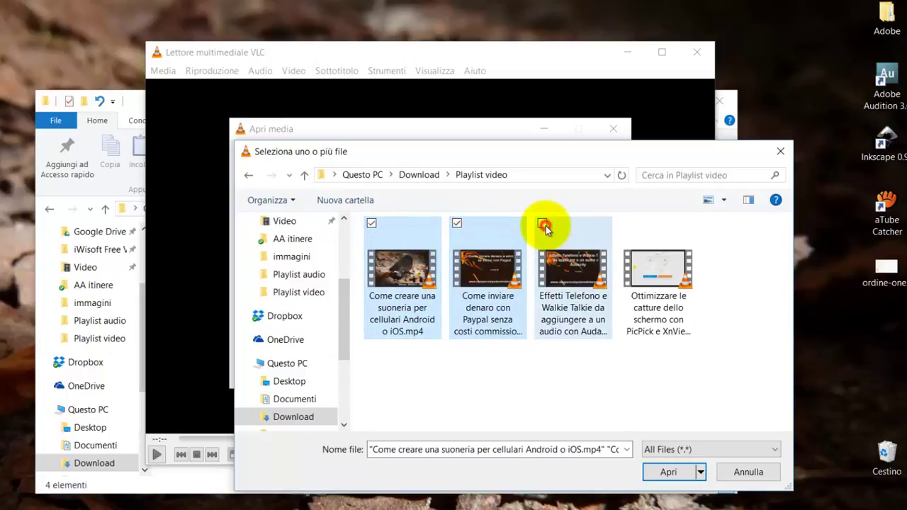
click(629, 224)
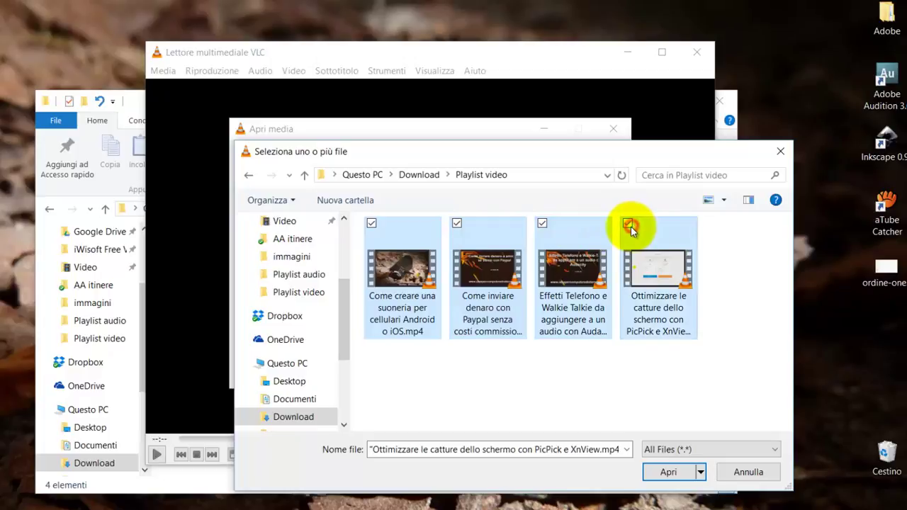
click(669, 473)
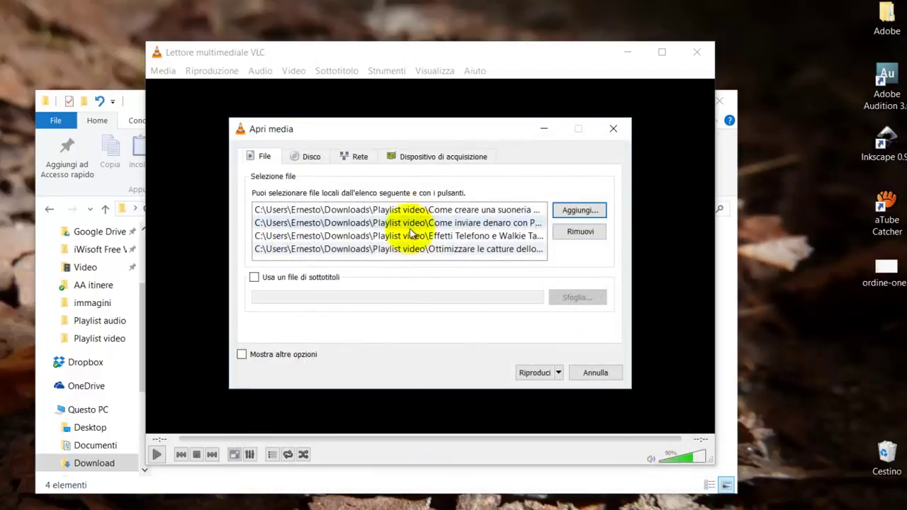
Step: Play the added videos, move the player window fully into view, skip to the next video and pause it
click(536, 372)
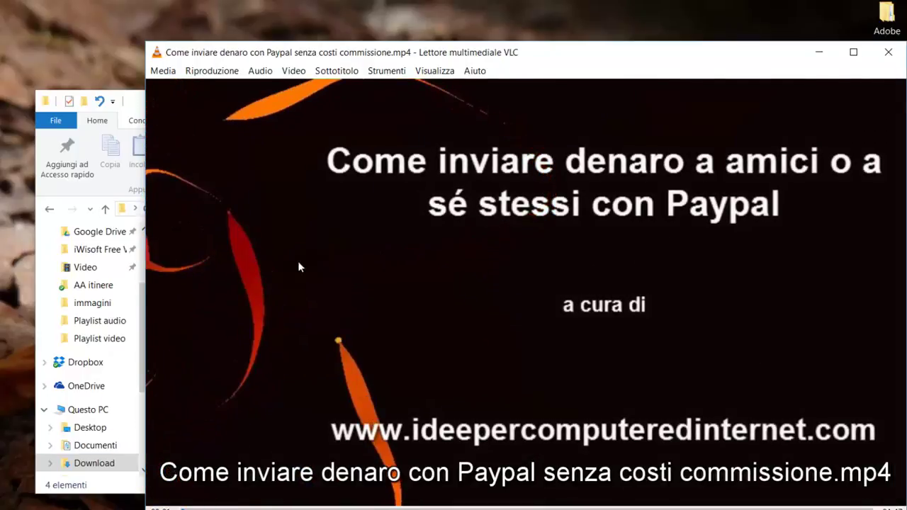
drag(575, 47, 482, 5)
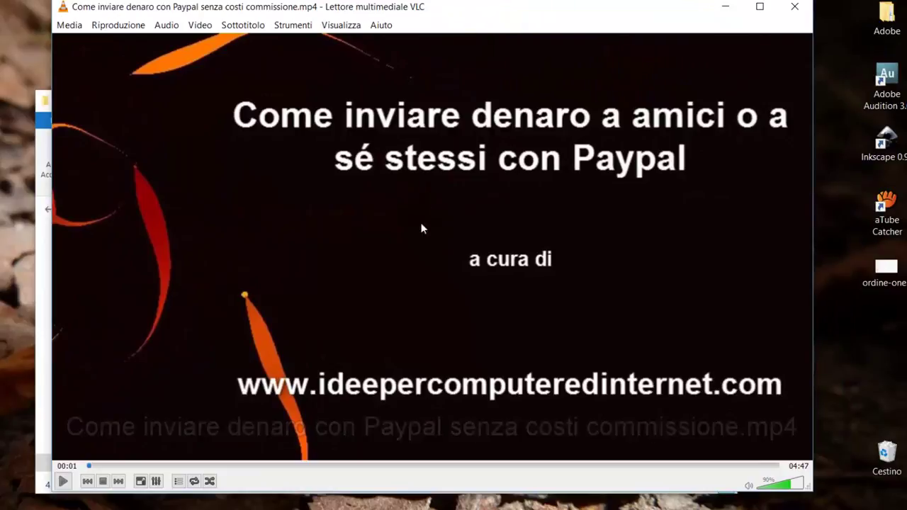
click(119, 482)
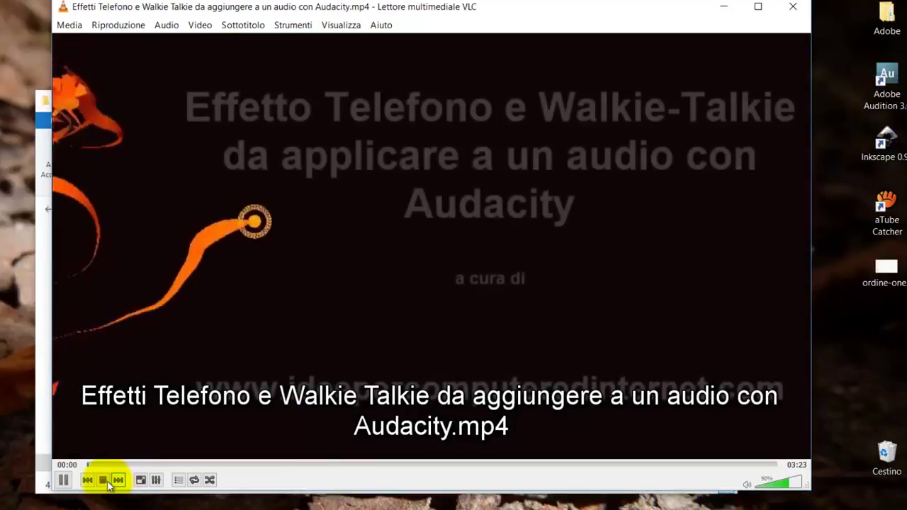
click(63, 480)
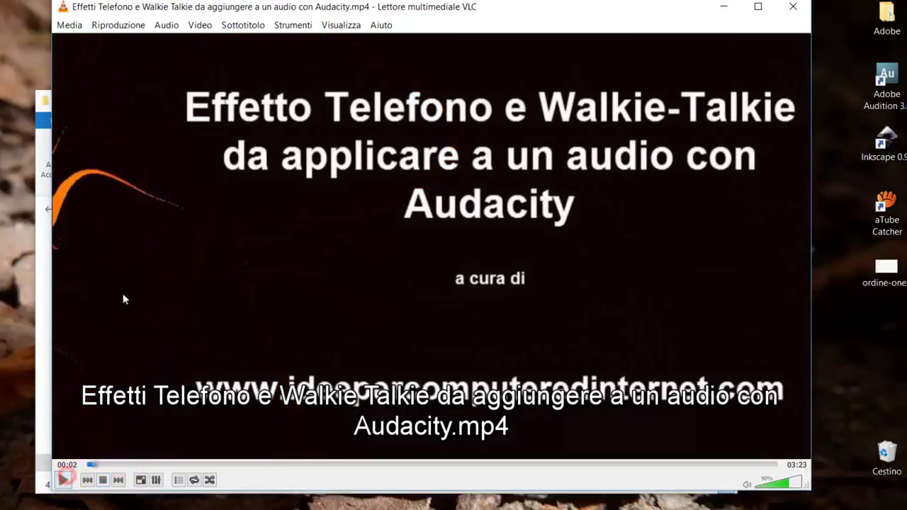
Step: Save the current playlist as an M3U file named video in the Download folder
click(69, 25)
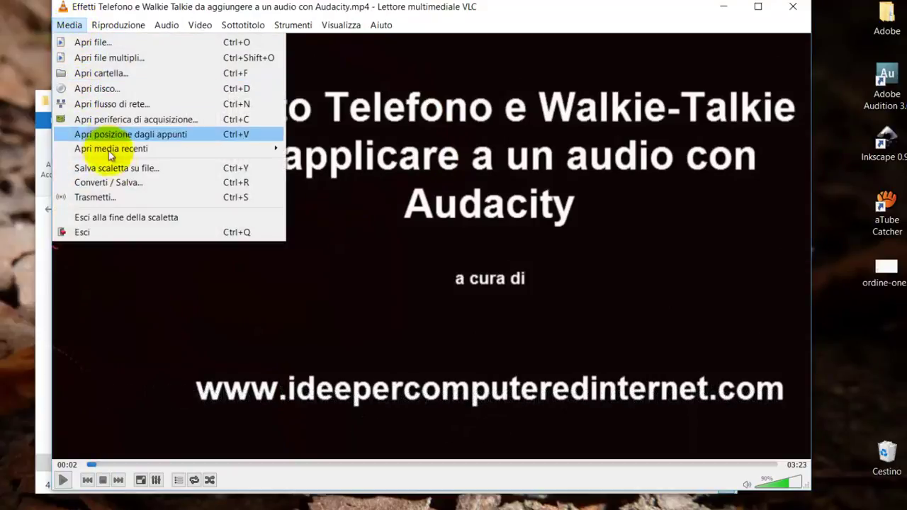
click(112, 171)
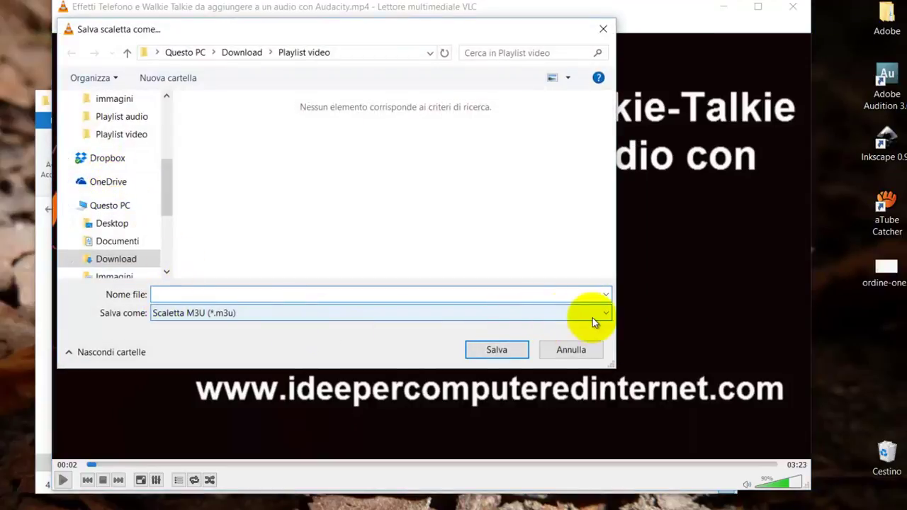
click(606, 317)
click(606, 319)
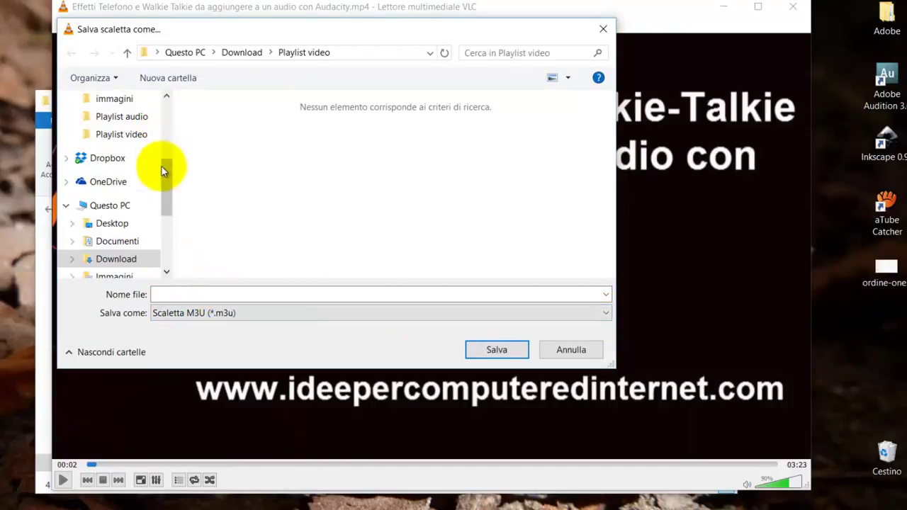
drag(161, 171, 166, 107)
click(117, 140)
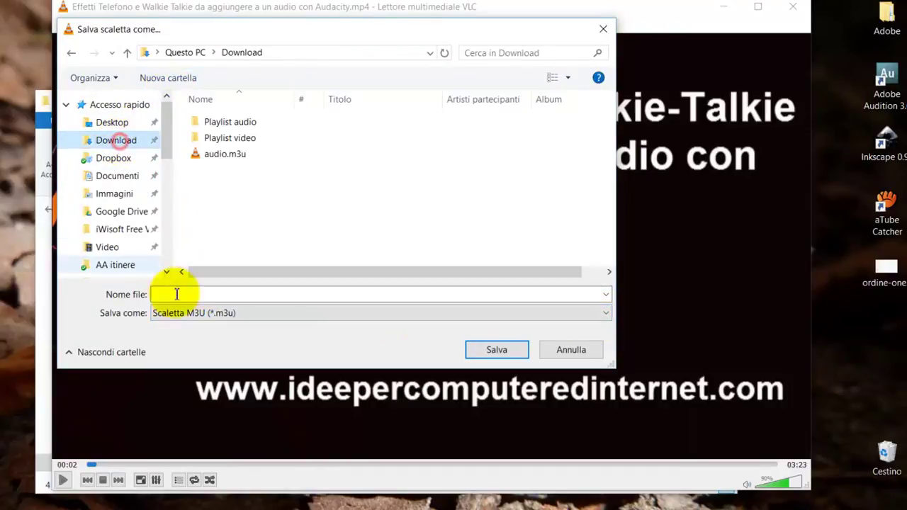
click(163, 295)
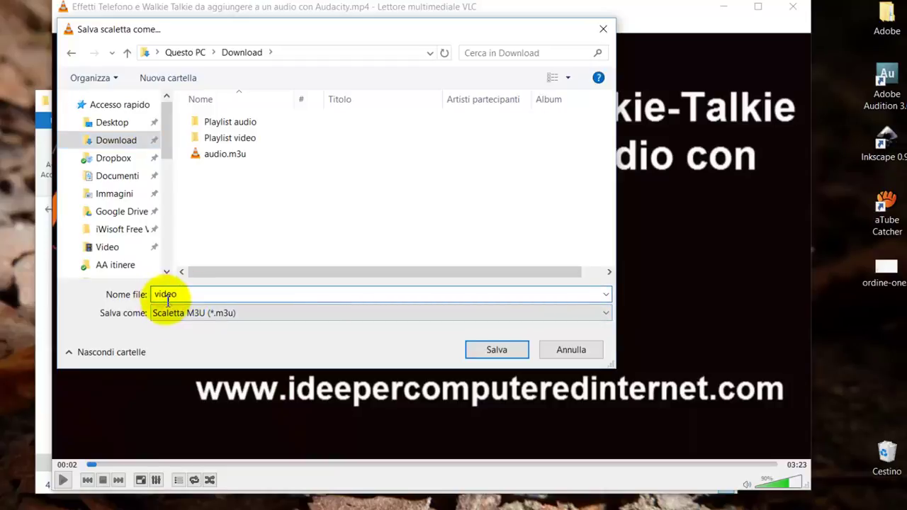
click(500, 350)
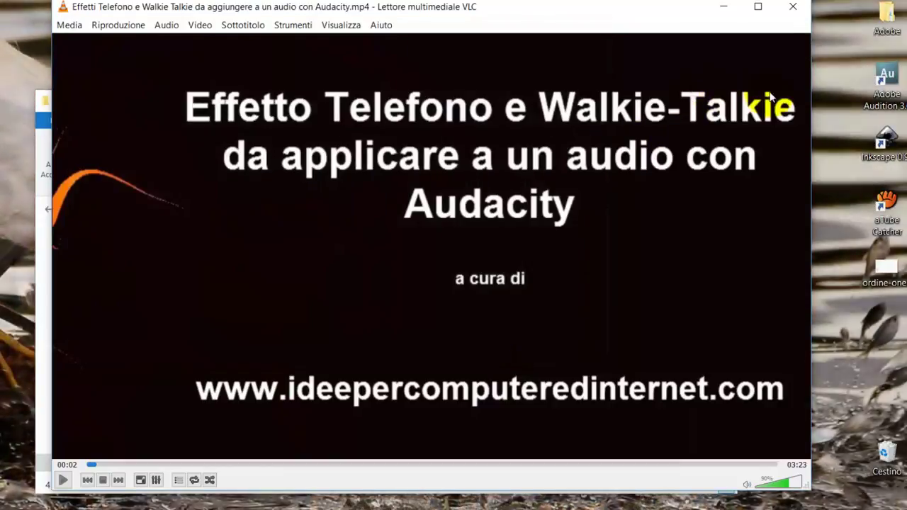
Step: Close the player and select the saved video.m3u playlist in the Download folder in File Explorer
click(794, 10)
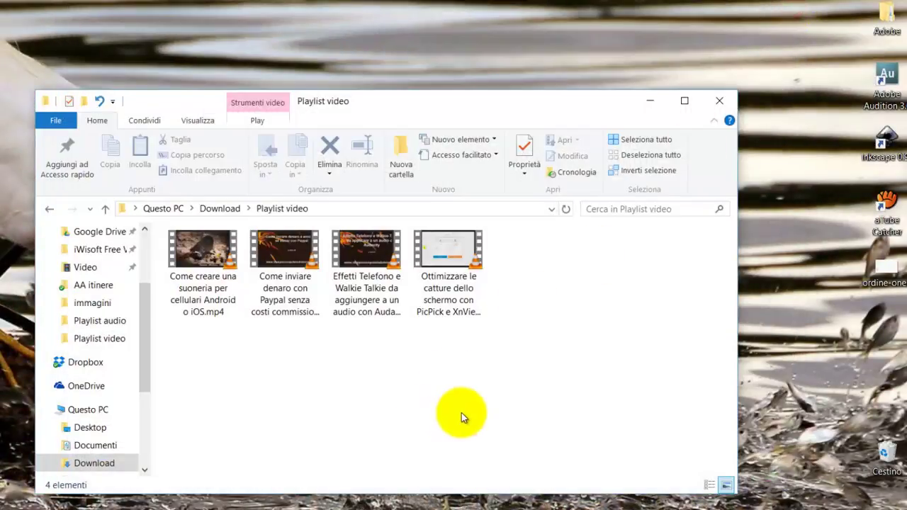
click(45, 210)
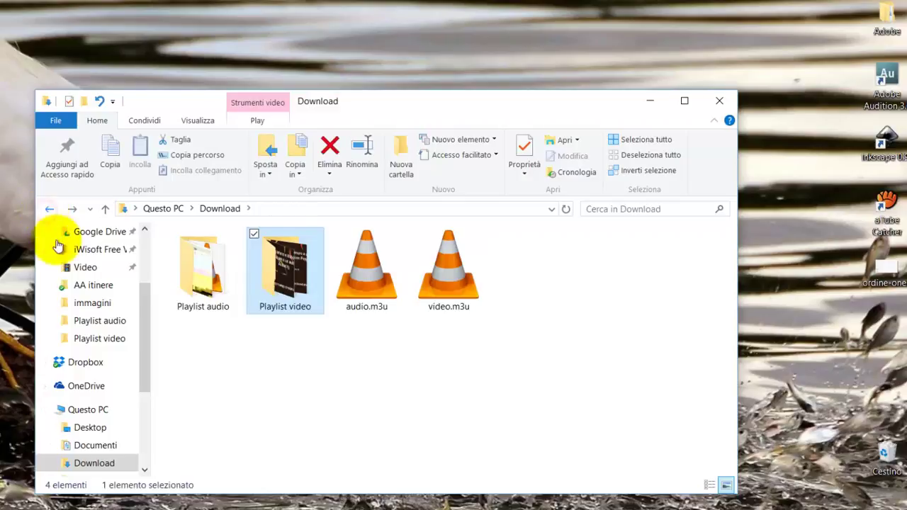
click(487, 364)
click(464, 280)
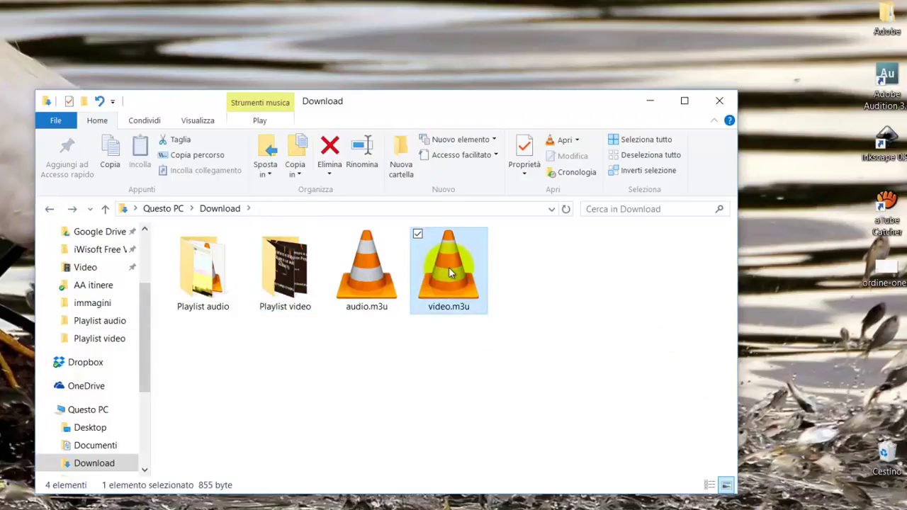
Step: Open video.m3u in VLC and display its playlist window, moved fully into view
double_click(451, 273)
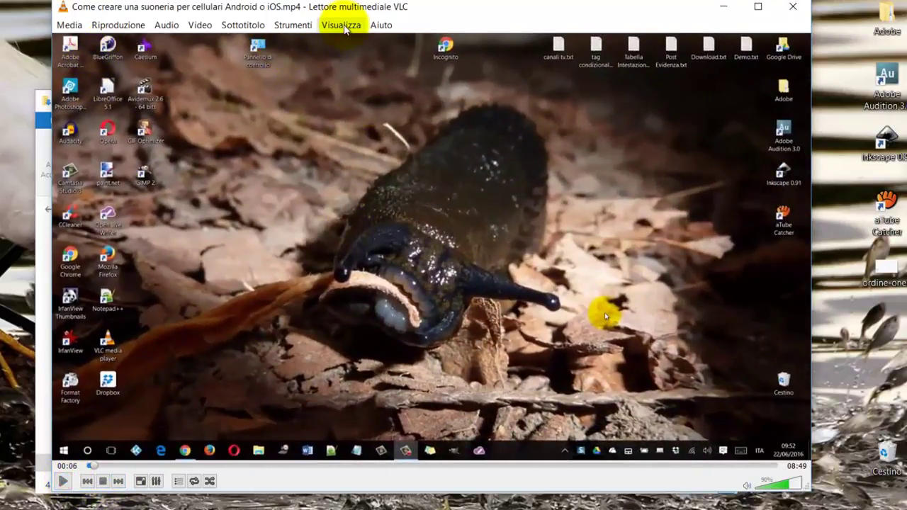
click(343, 25)
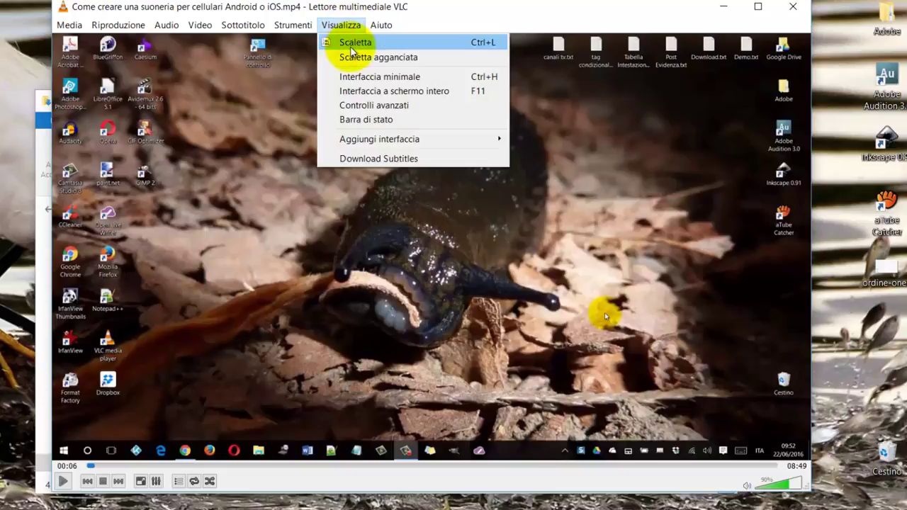
click(350, 49)
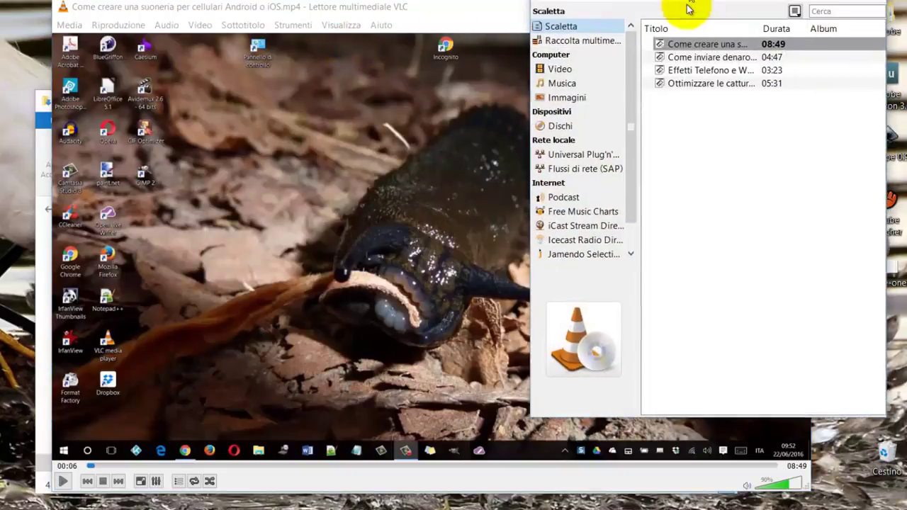
drag(688, 10, 676, 85)
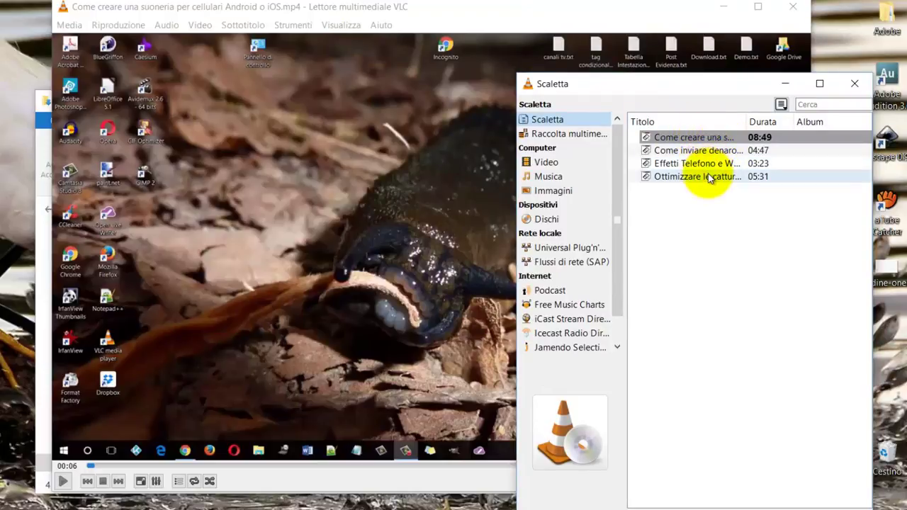
Step: Play and pause the "Come inviare denaro" video from the playlist window, and close both the playlist window and the player
double_click(709, 153)
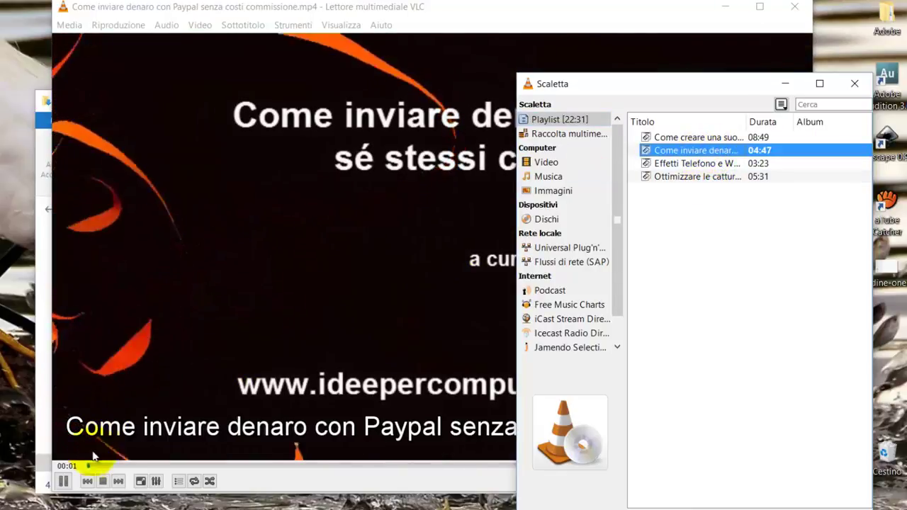
click(57, 485)
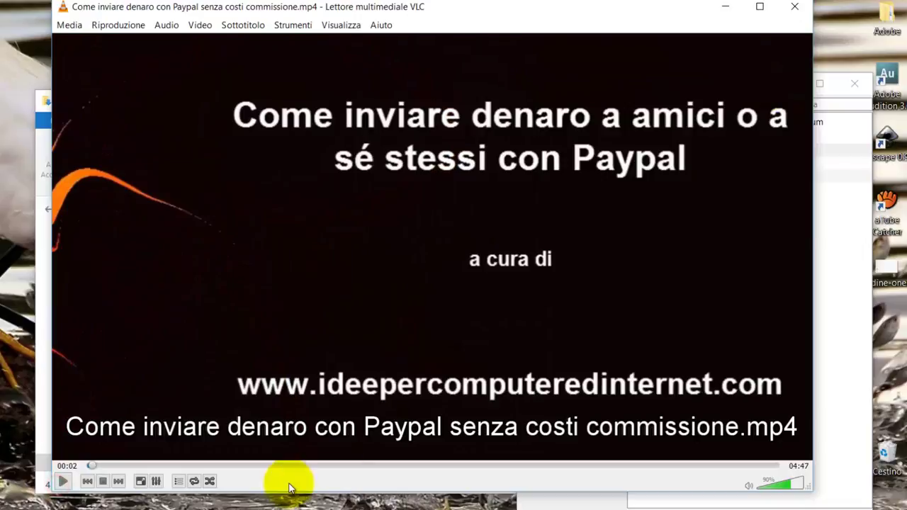
mouse_move(577, 500)
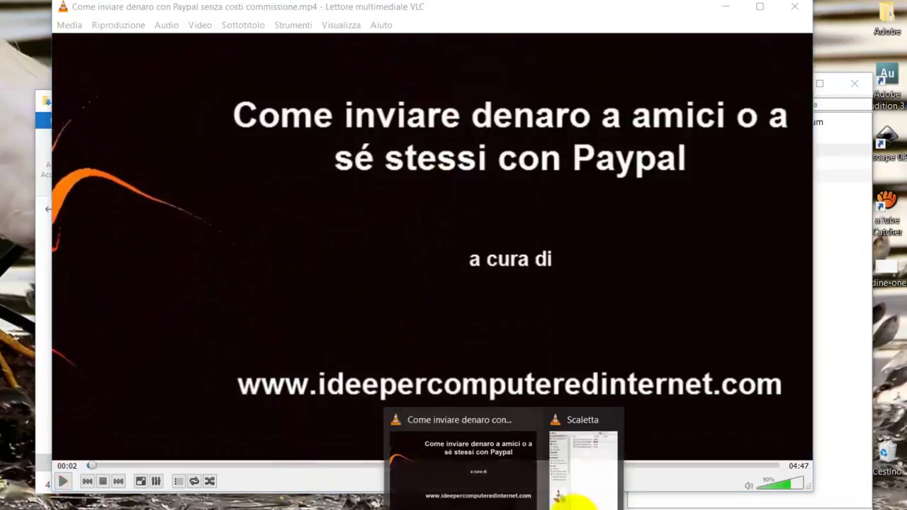
click(607, 493)
drag(747, 89, 750, 48)
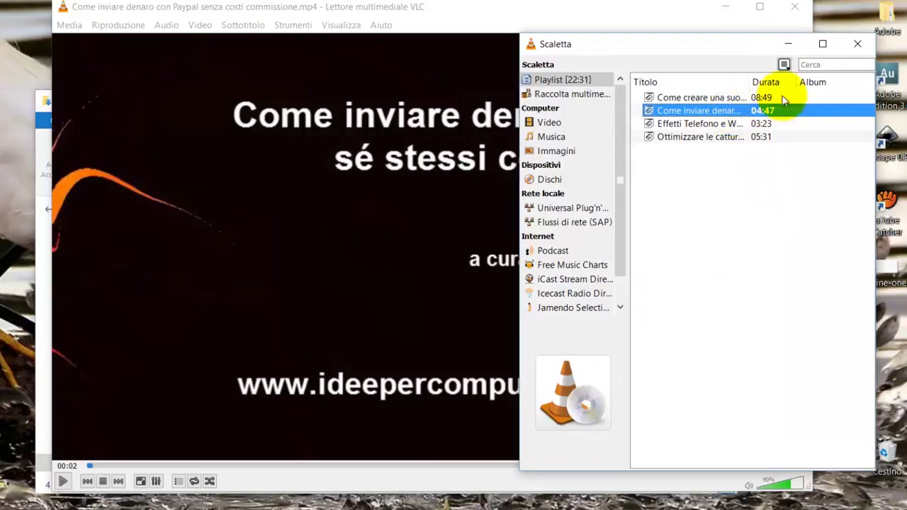
click(859, 48)
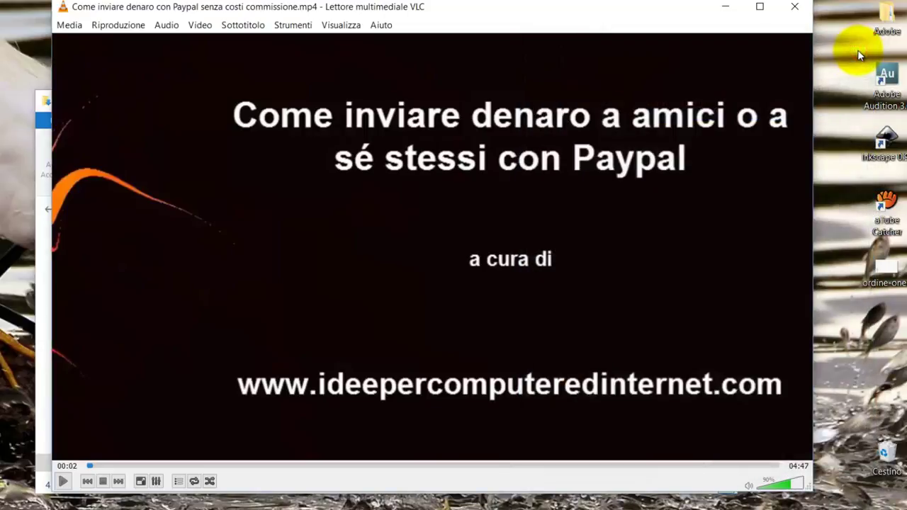
click(794, 8)
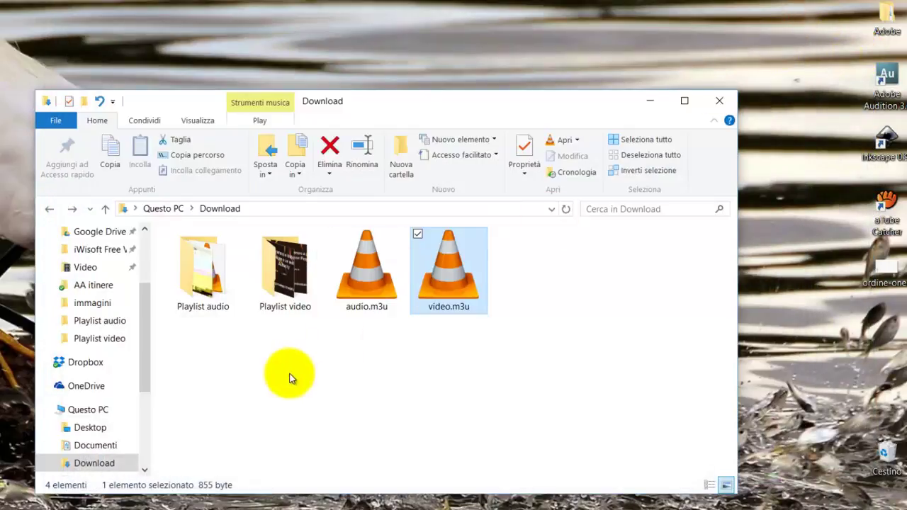
Step: Open audio.m3u from the Download folder, pausing playback, and display its playlist window to view the tracks
click(374, 358)
click(365, 266)
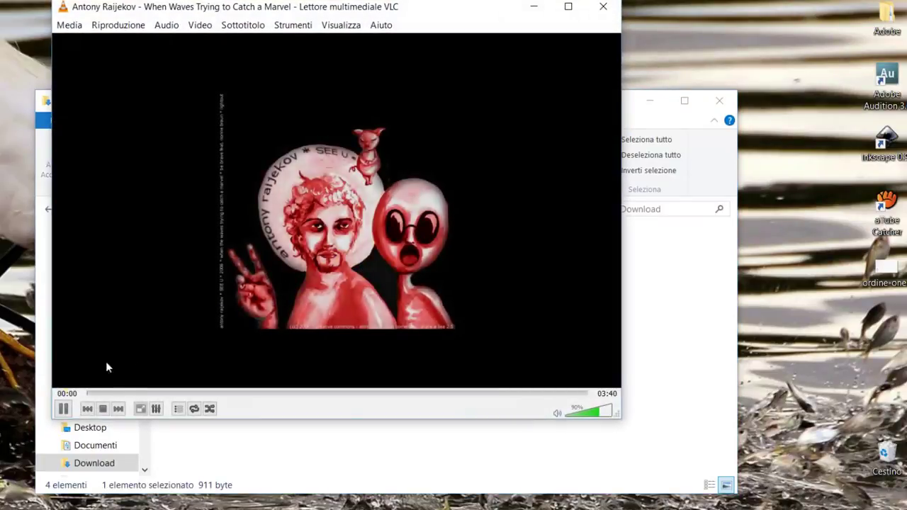
click(65, 409)
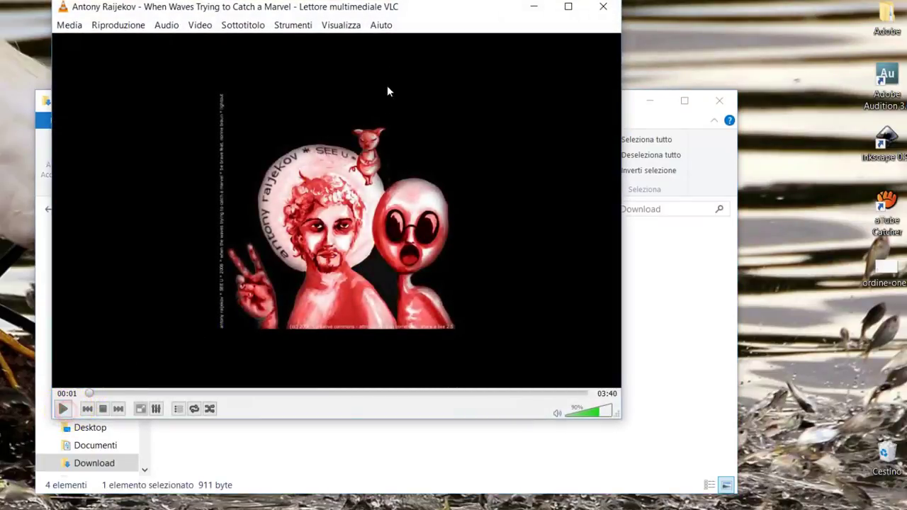
click(340, 26)
click(344, 40)
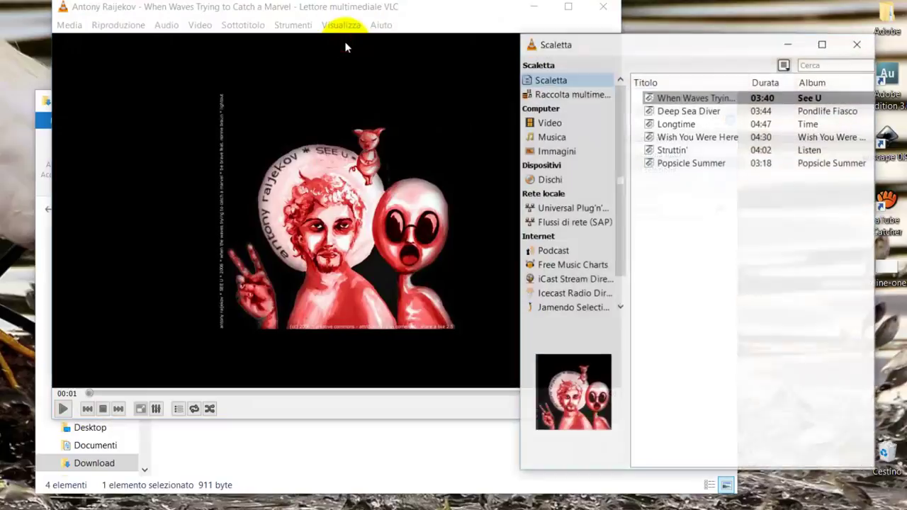
drag(709, 45, 672, 10)
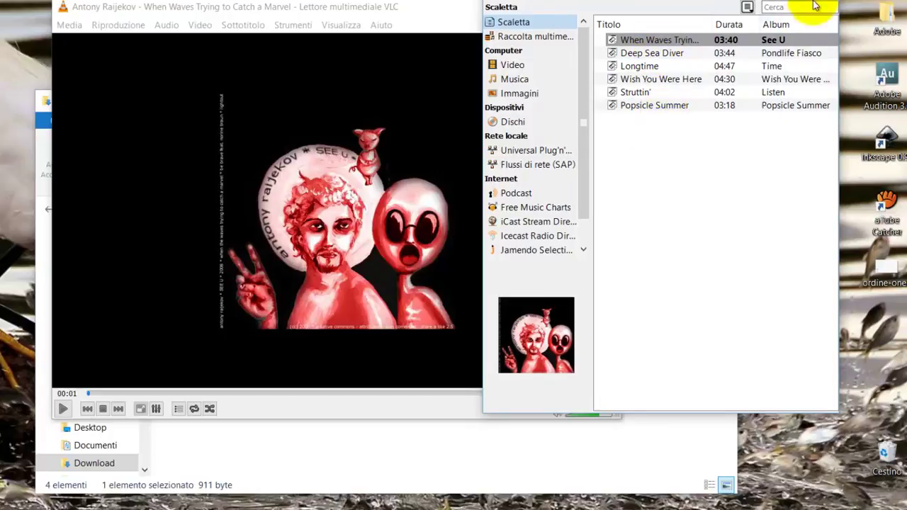
Step: Close the playlist window, the player and the Download folder window
key(ctrl+l)
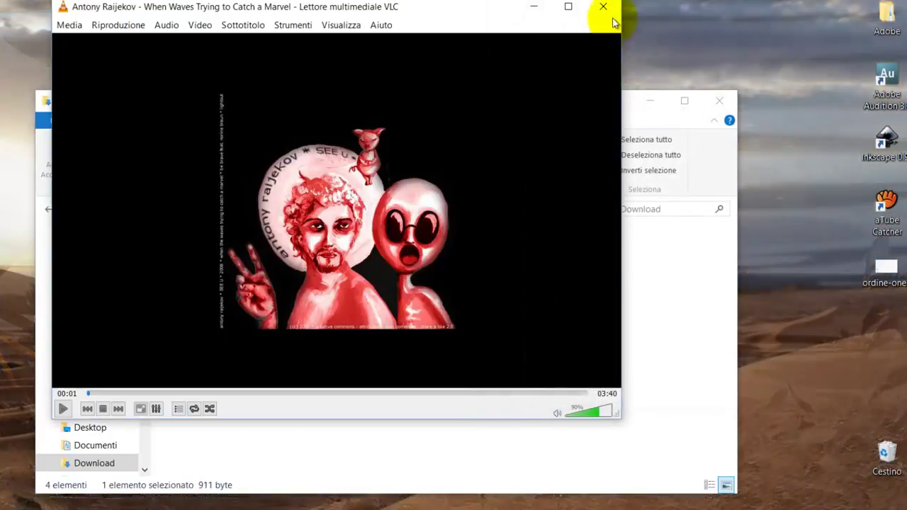
click(604, 12)
click(721, 98)
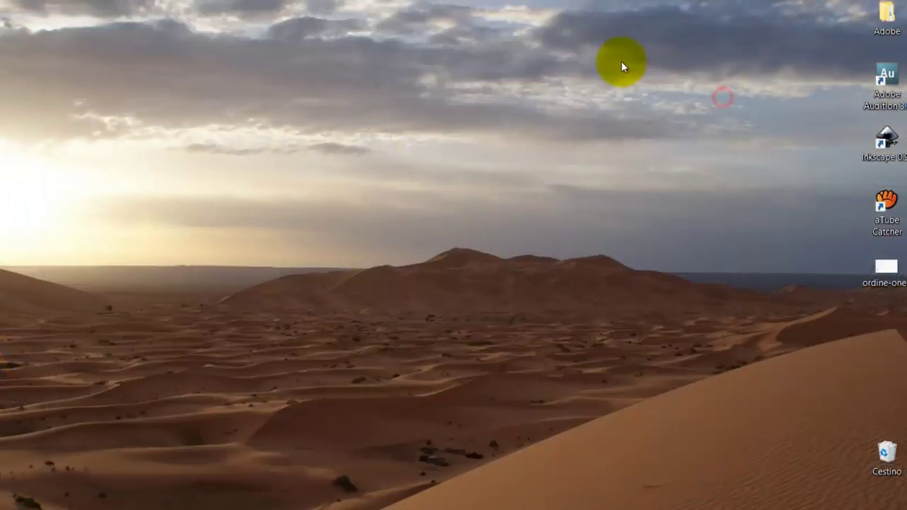